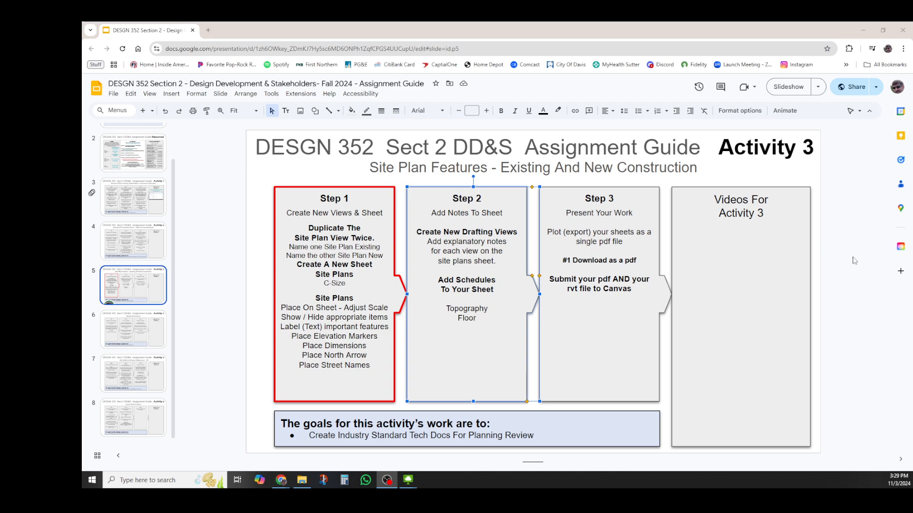
Review the Step 1 instructions on the Activity 3 slide and switch to the Davis Commons project in Revit.
left_click(854, 261)
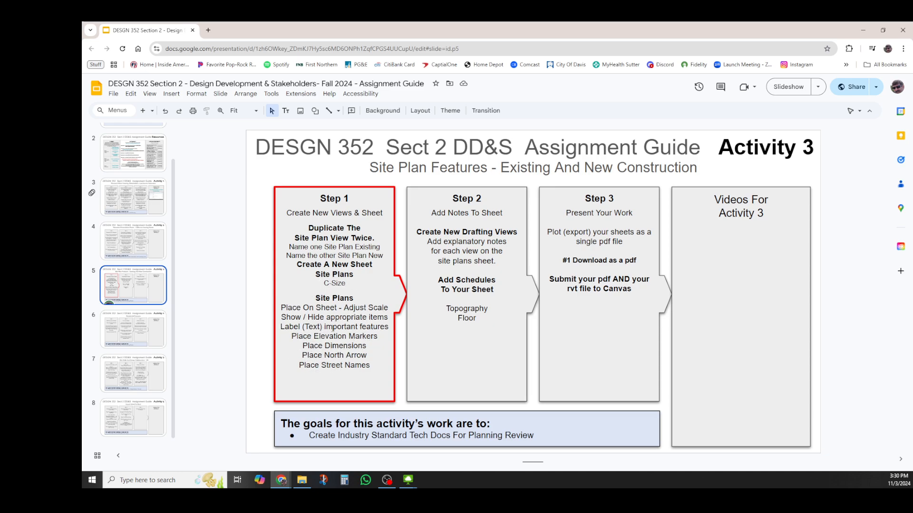
left_click_drag(388, 307, 285, 213)
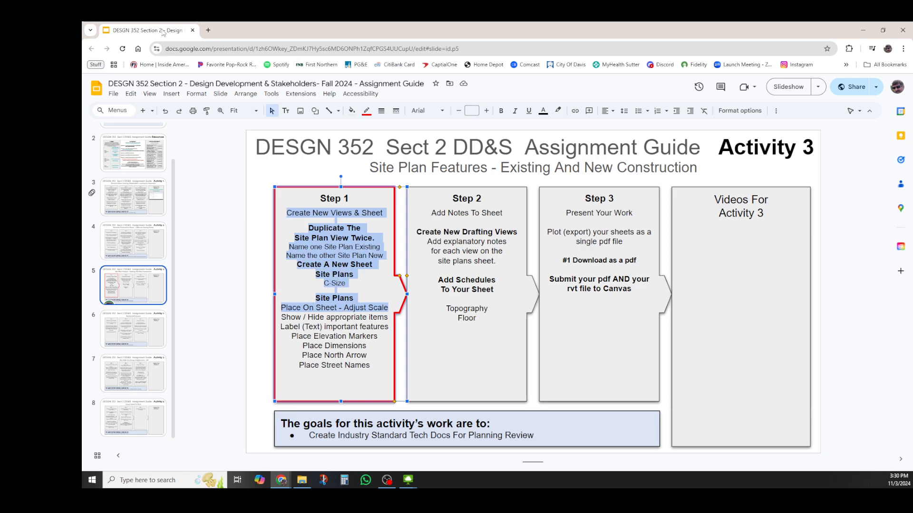
left_click(863, 31)
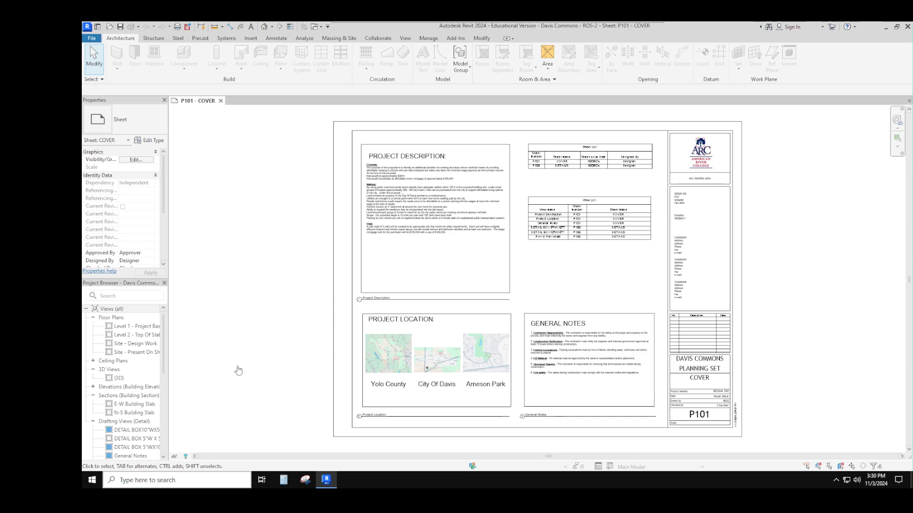
key("ctrl")
key("ctrl")
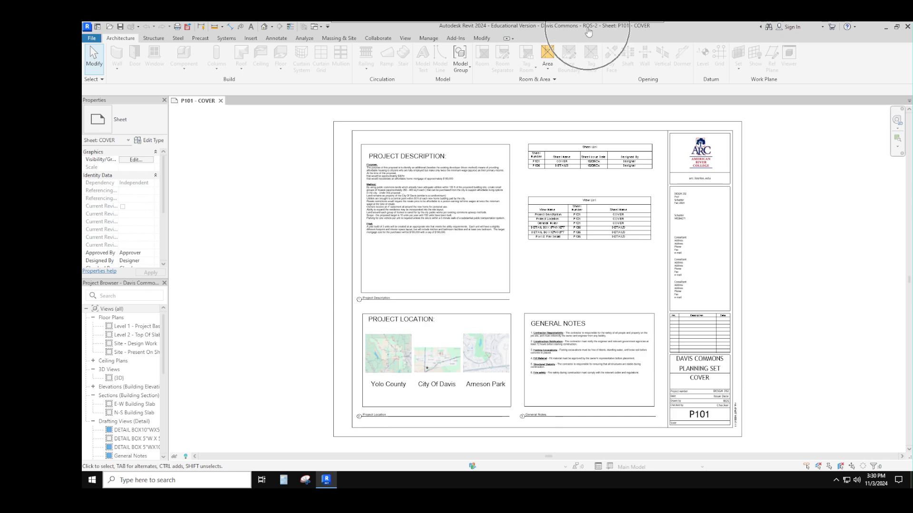
key("ctrl")
key("ctrl")
key("ctrl")
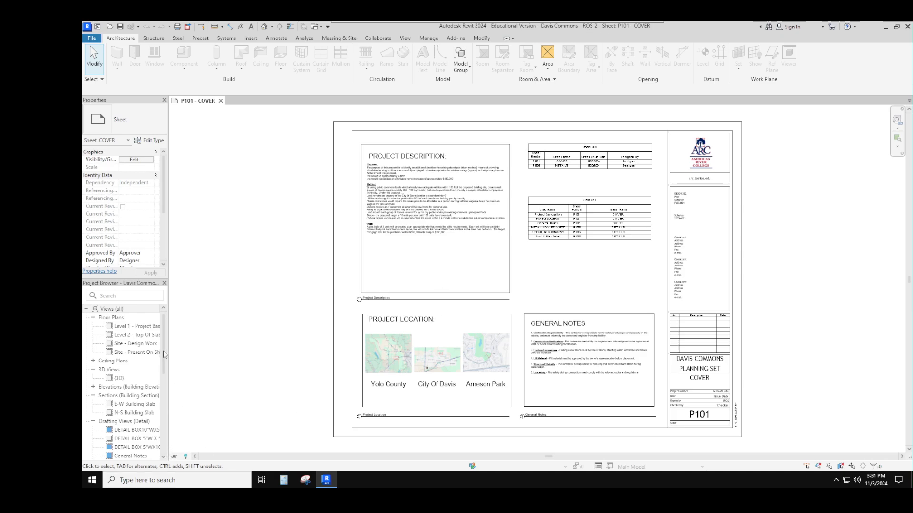
Open the P106 - DETAILS sheet to examine its layout of detail views.
left_click_drag(163, 354, 164, 416)
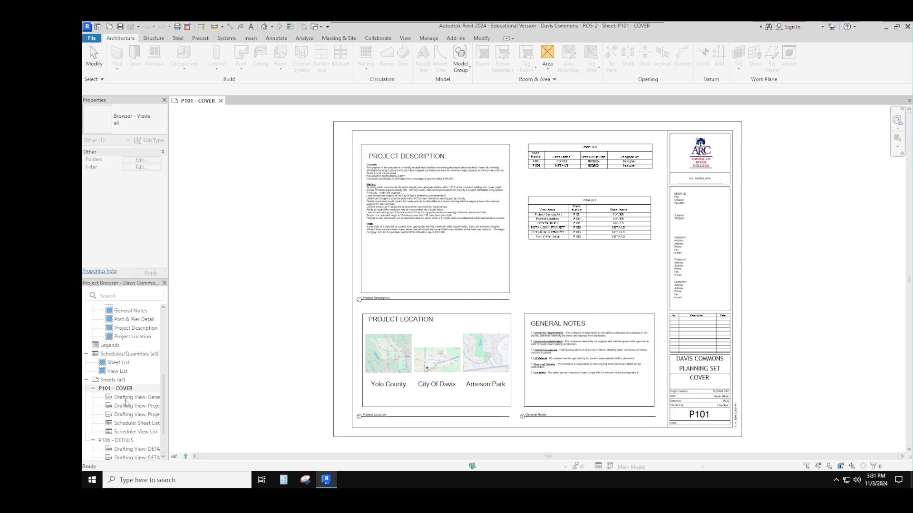
left_click(126, 441)
double_click(126, 441)
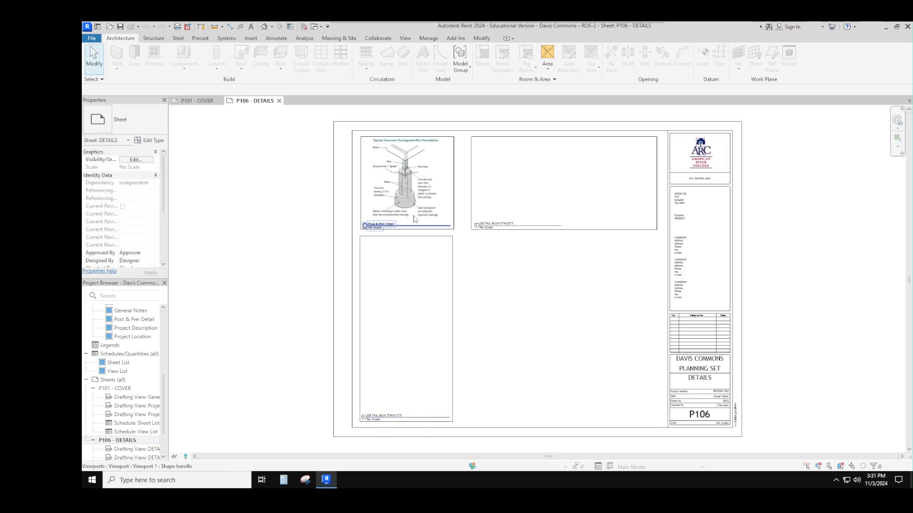
Look through the project's listed views and widen the Project Browser so the full view names can be read.
left_click_drag(166, 404, 168, 363)
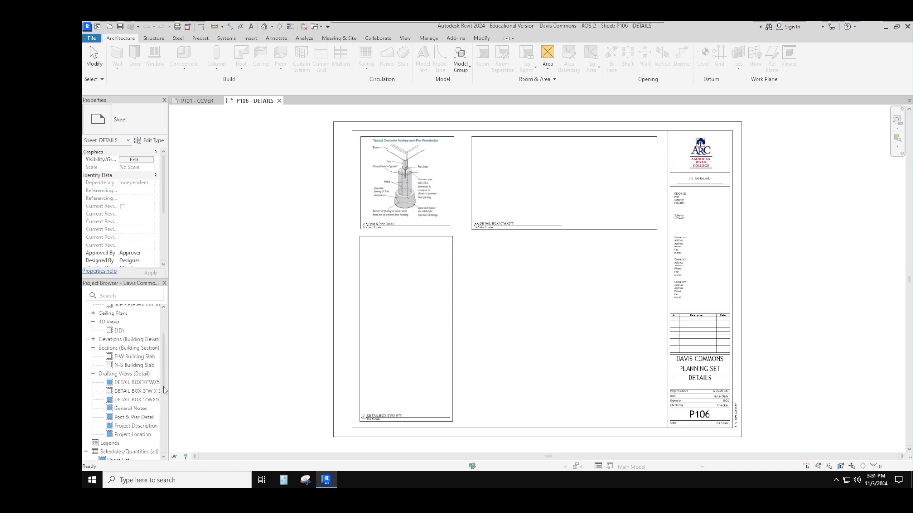
scroll(143, 409, "up", 1)
key("ctrl")
key("ctrl")
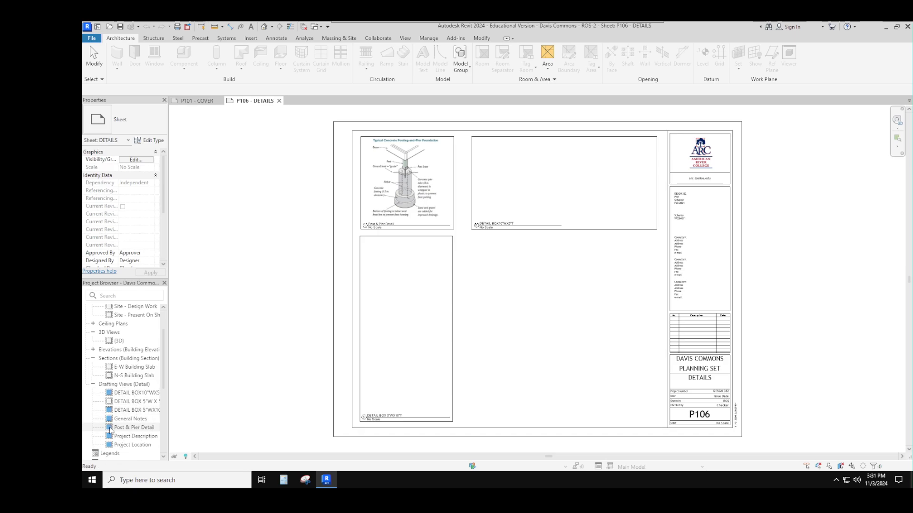
key("ctrl")
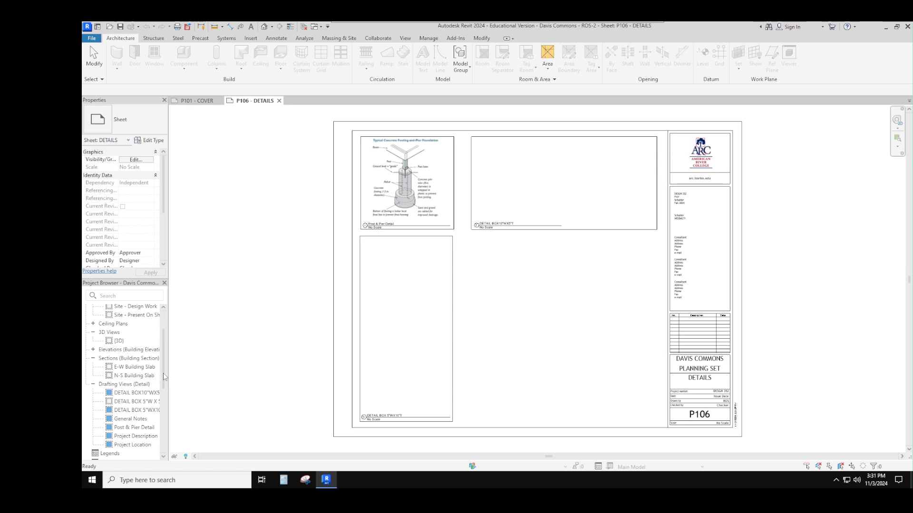
scroll(165, 350, "up", 2)
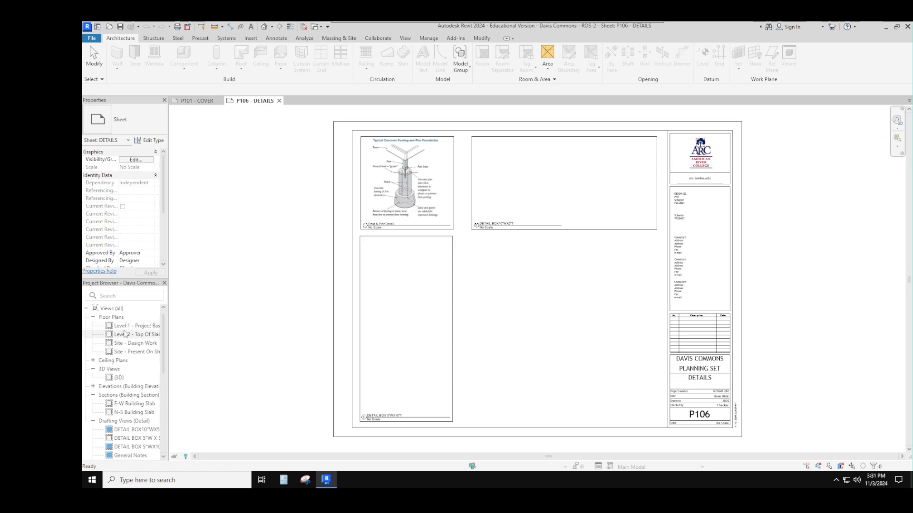
key("ctrl")
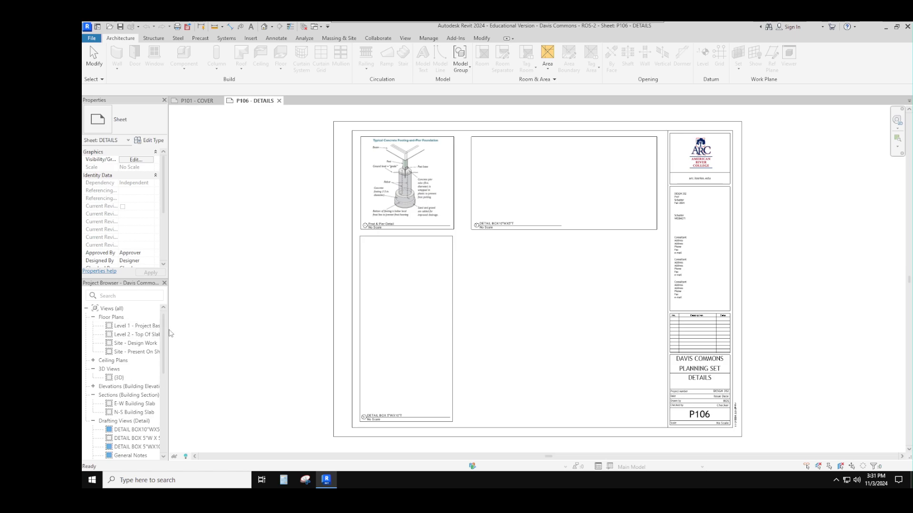
left_click_drag(168, 331, 206, 328)
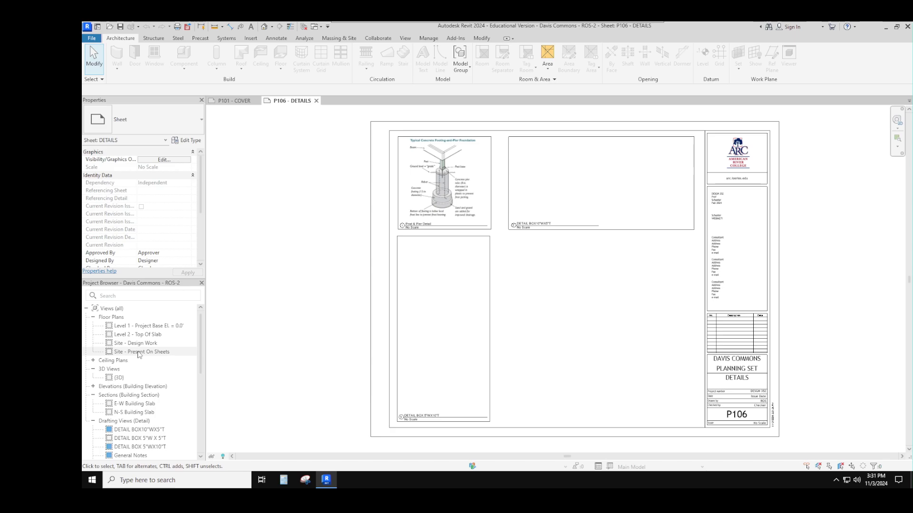
Examine the Level 2 - Top Of Slab plan and the whole site in the Site - Present On Sheets plan.
double_click(140, 335)
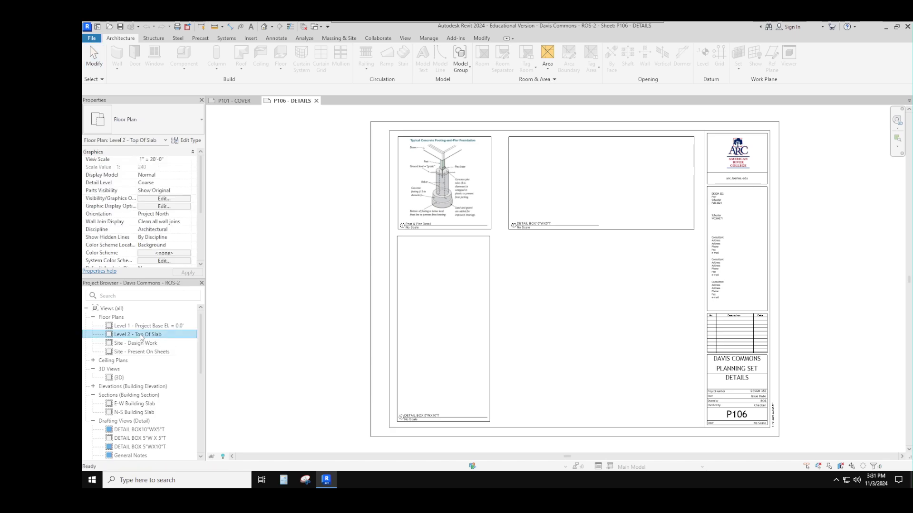
scroll(761, 318, "up", 2)
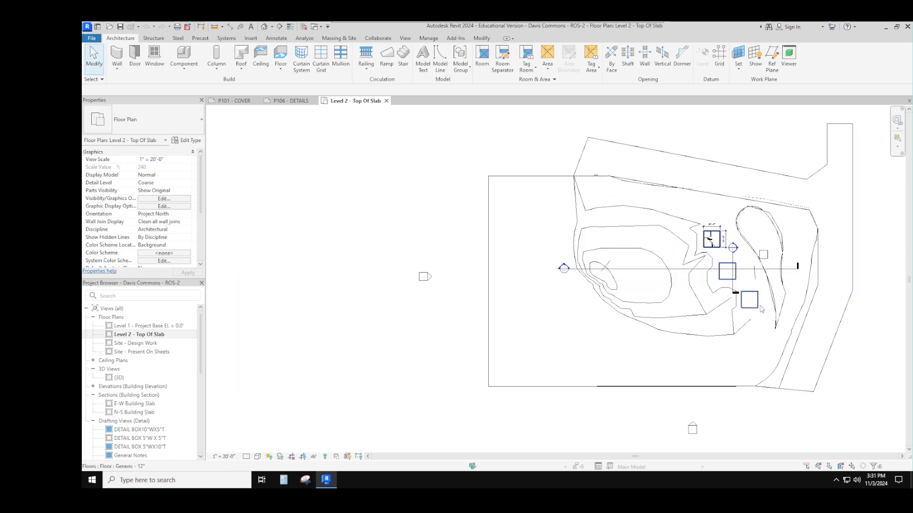
double_click(135, 352)
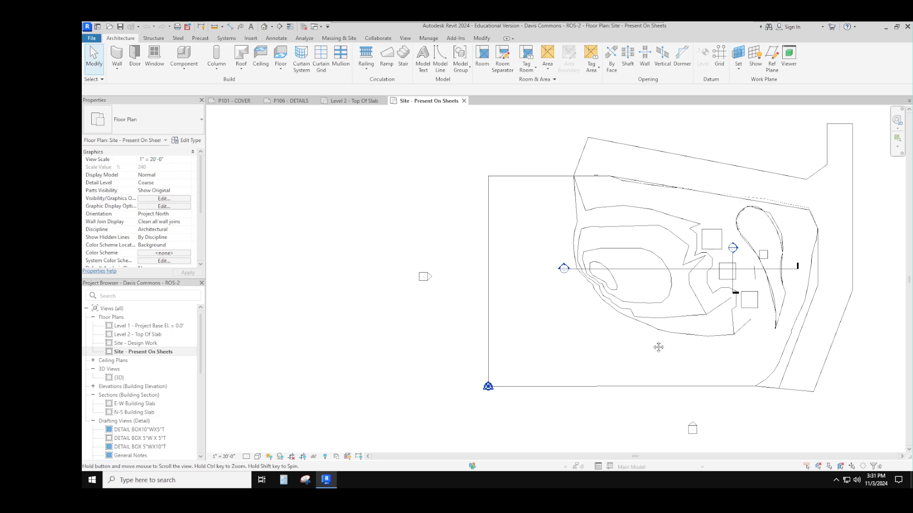
middle_click_drag(668, 343, 541, 346)
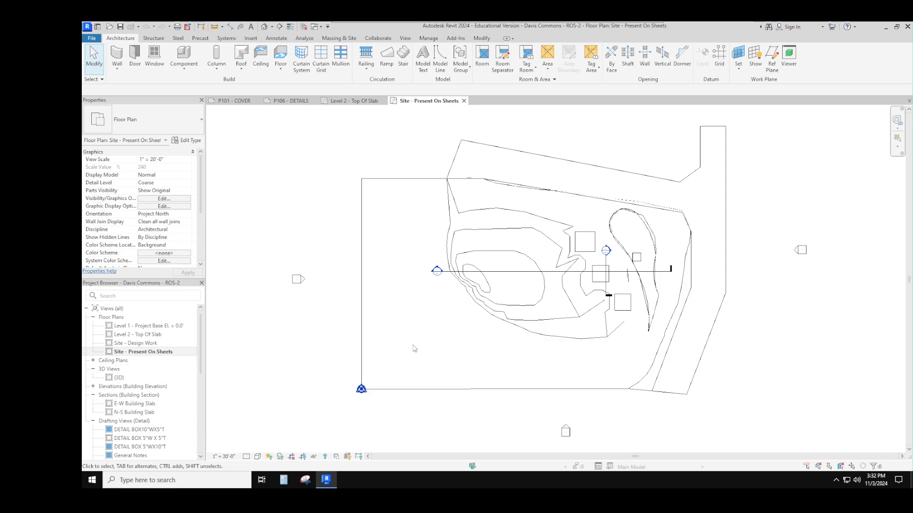
scroll(530, 422, "down", 2)
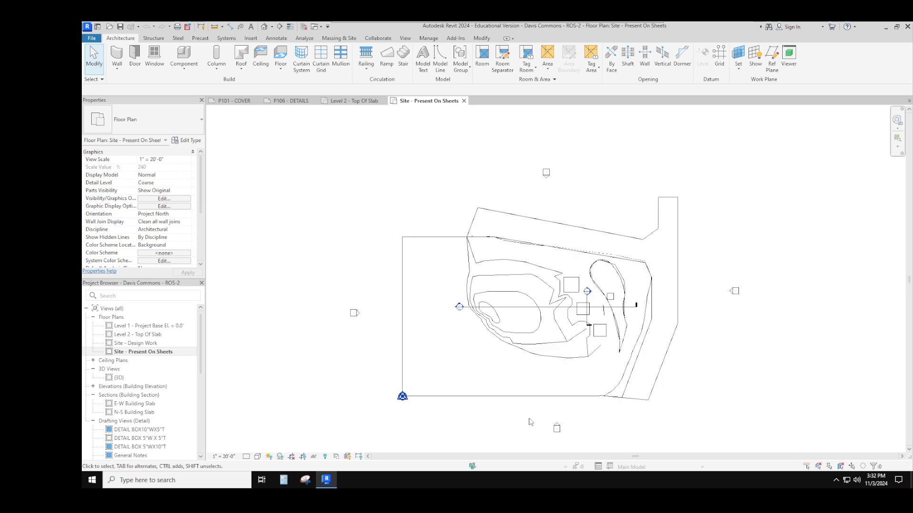
middle_click_drag(531, 422, 544, 406)
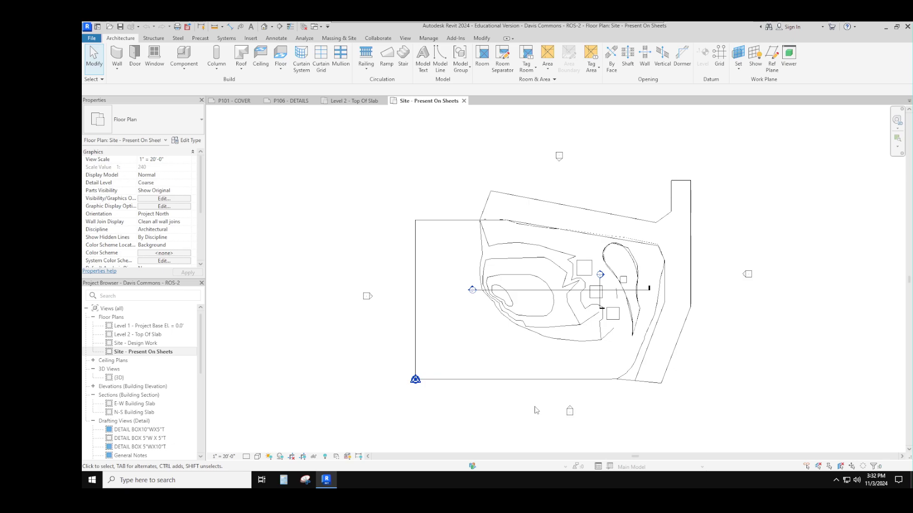
Duplicate the Site - Present On Sheets floor plan without detailing, and duplicate the resulting copy once more.
right_click(152, 354)
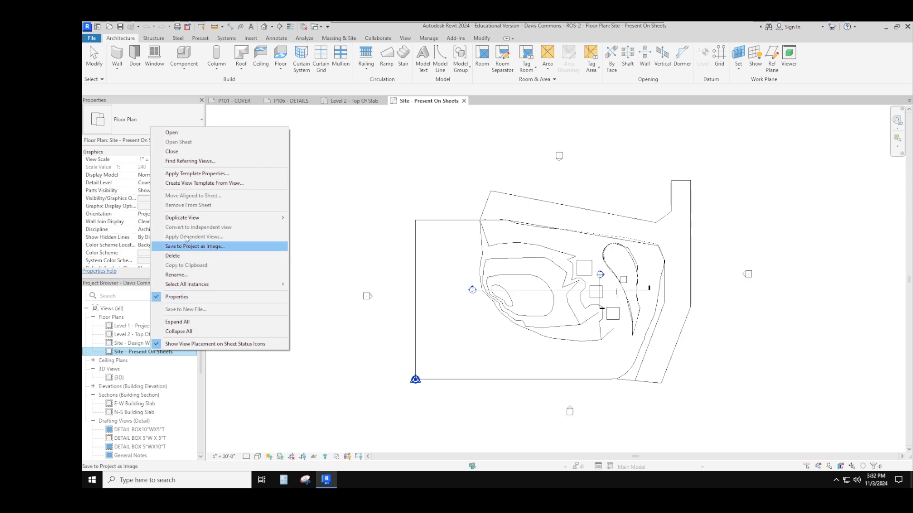
mouse_move(188, 220)
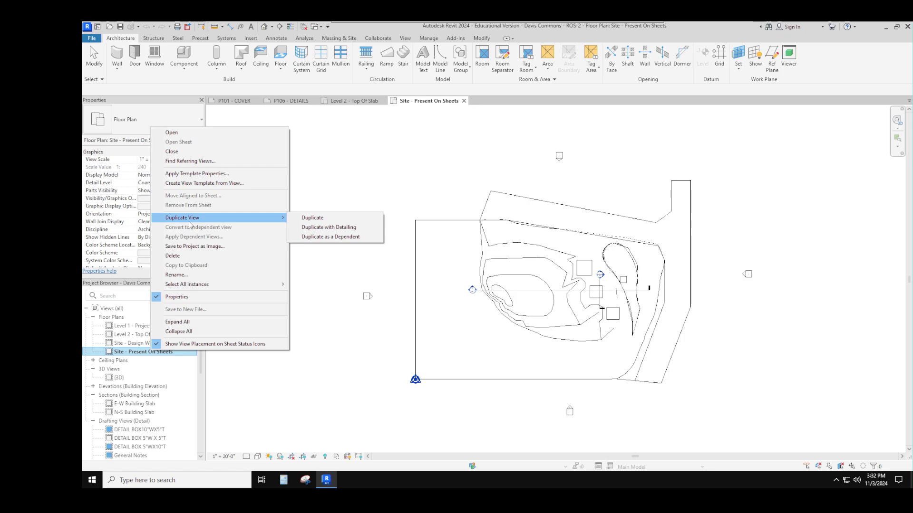
left_click(322, 220)
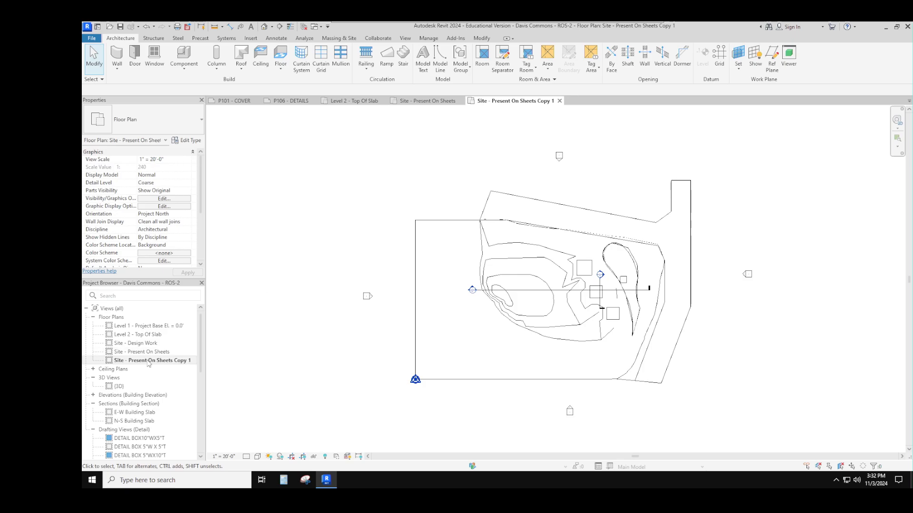
right_click(150, 364)
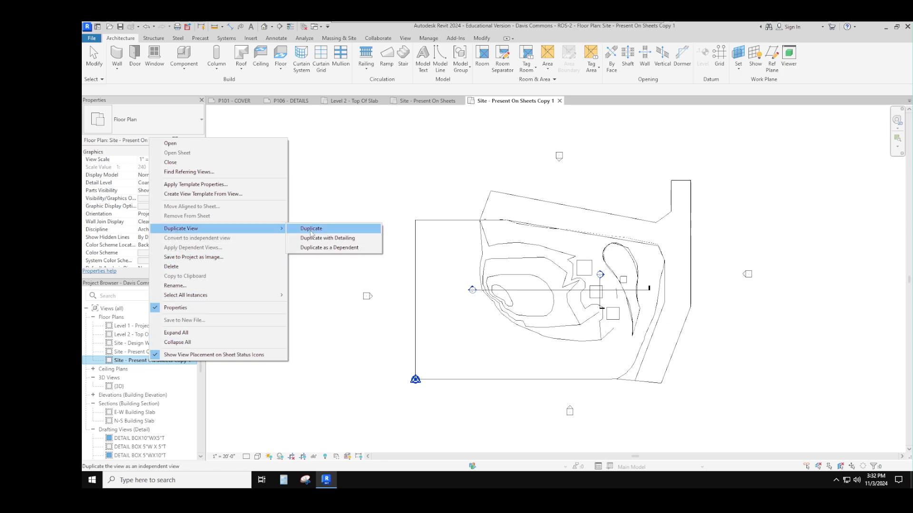
left_click(312, 228)
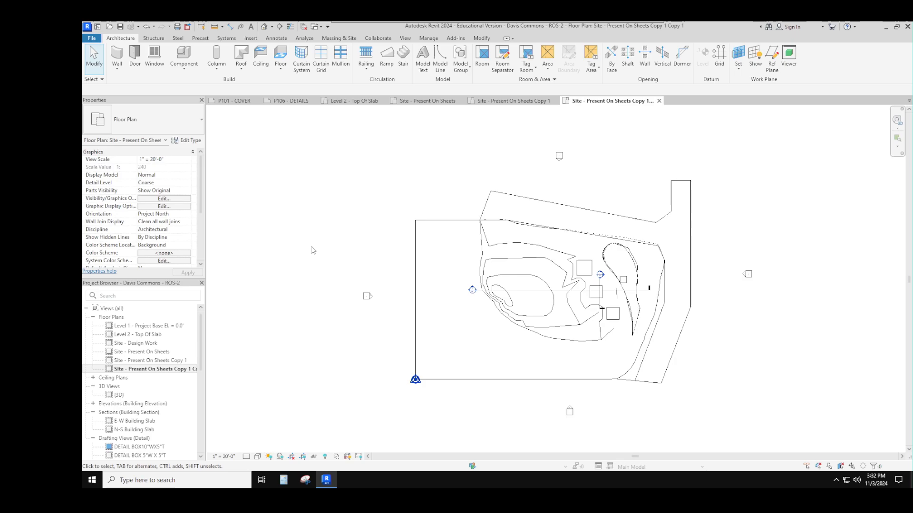
Rename the first duplicate of the site plan as Site - Existing.
right_click(149, 361)
left_click(175, 285)
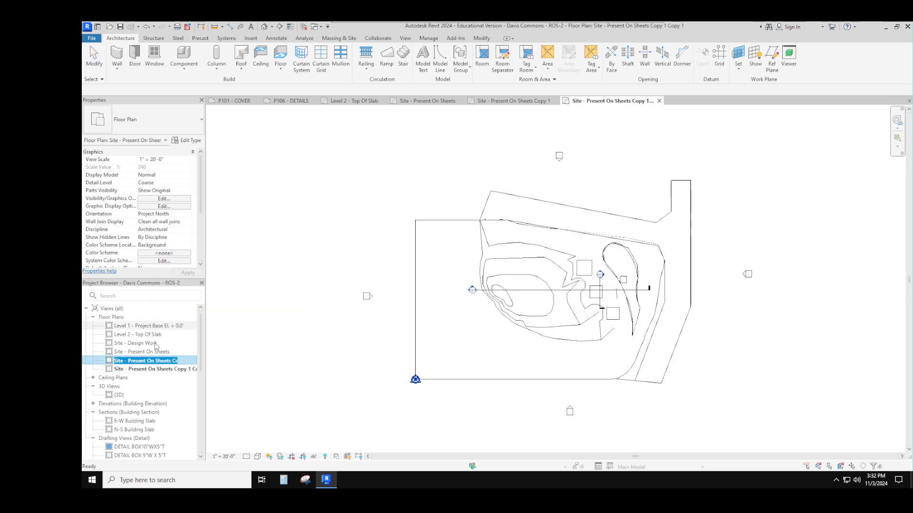
left_click(155, 360)
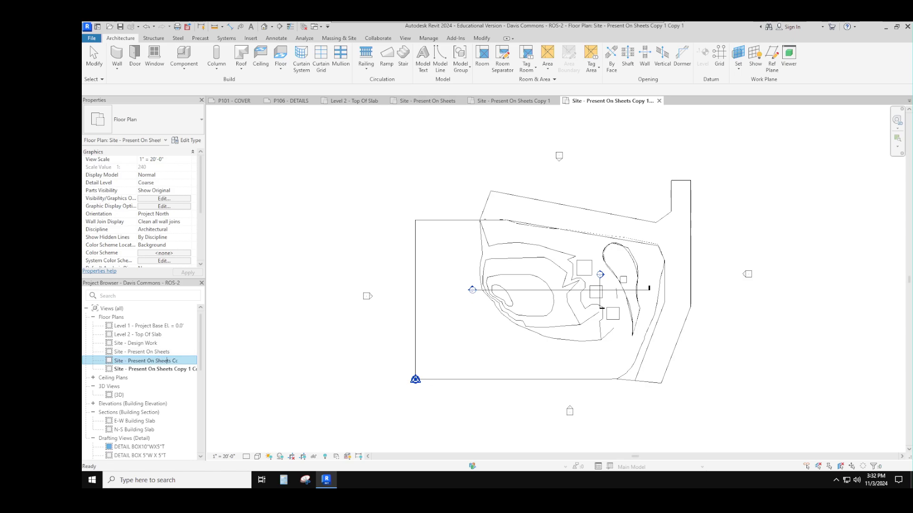
key("End")
key("BackSpace")
key("BackSpace")
key("BackSpace")
key("BackSpace")
key("BackSpace")
key("BackSpace")
key("BackSpace")
key("BackSpace")
key("BackSpace")
key("BackSpace")
key("BackSpace")
key("BackSpace")
key("BackSpace")
key("BackSpace")
key("BackSpace")
key("BackSpace")
key("BackSpace")
key("BackSpace")
key("BackSpace")
type("Existing")
key("Return")
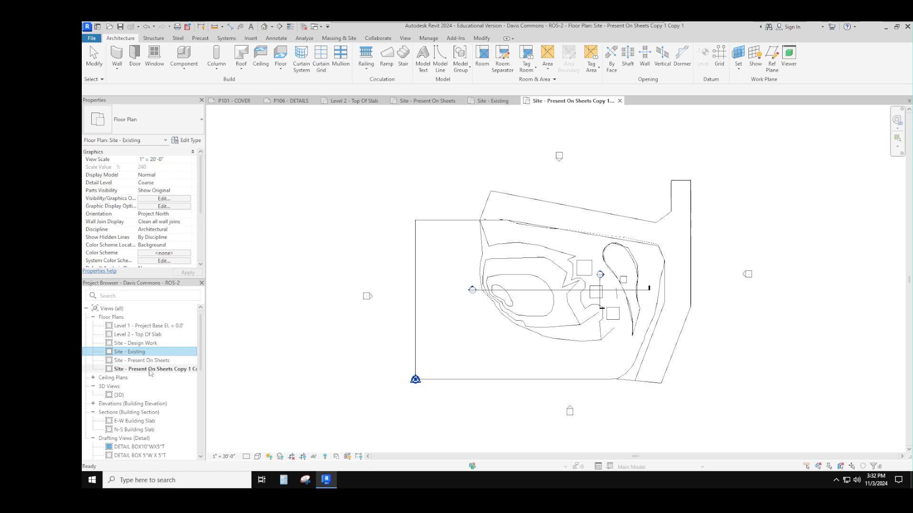
Rename the second duplicate of the site plan as Site - New Construction.
left_click(151, 370)
right_click(150, 370)
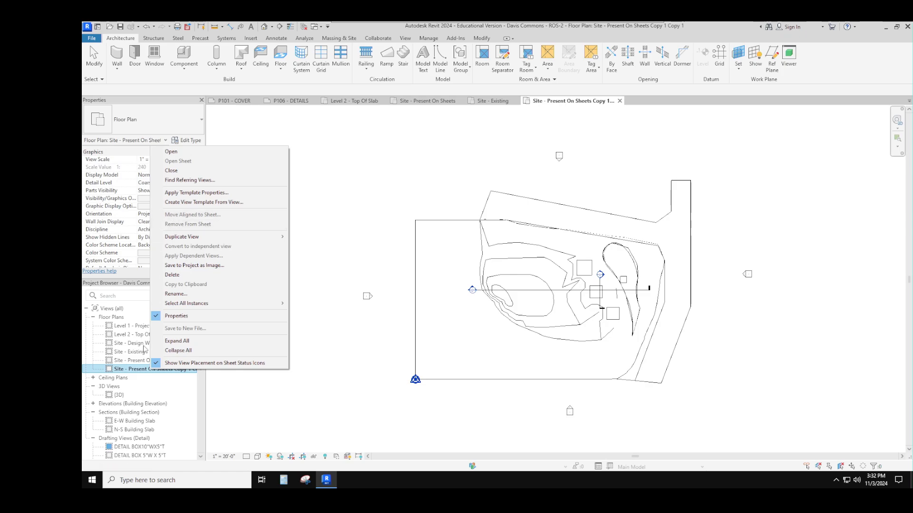
left_click(175, 294)
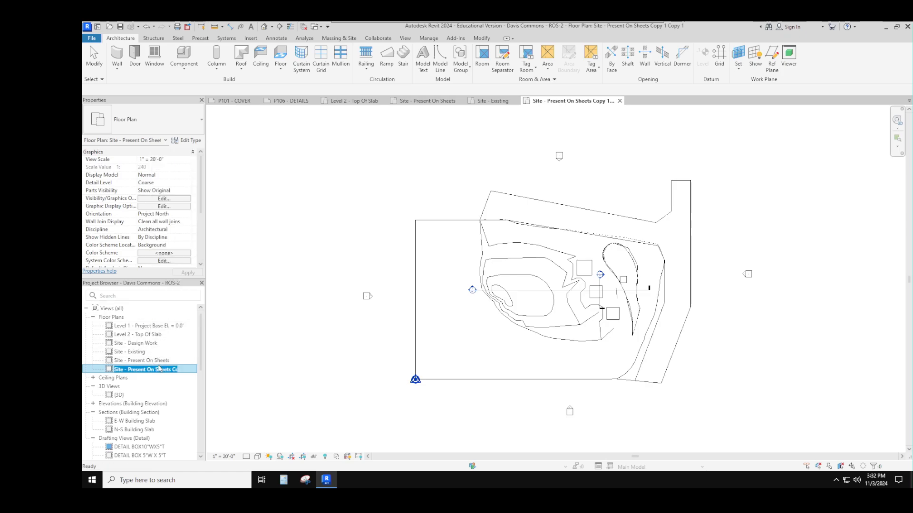
left_click(157, 369)
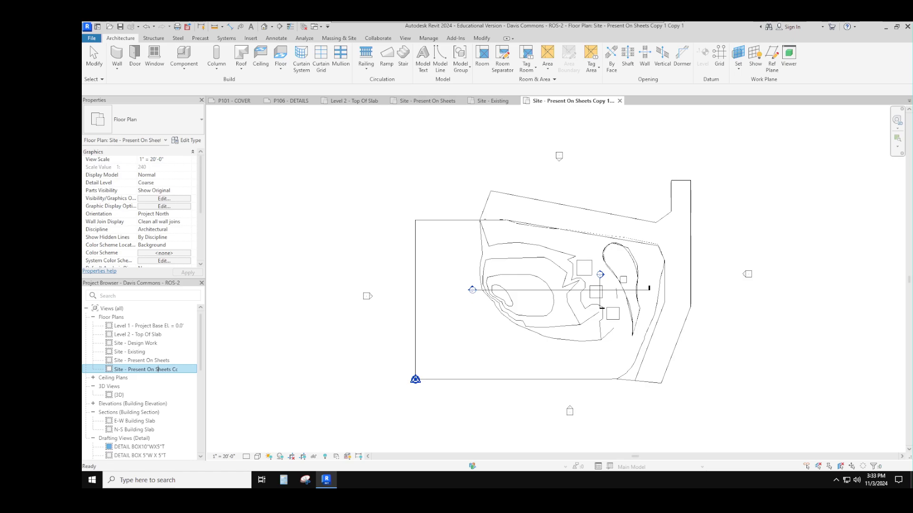
key("Right")
key("Right")
key("Right")
key("Right")
key("Right")
key("Right")
key("Right")
key("Right")
key("Right")
key("Right")
key("Right")
key("Right")
key("Right")
key("Right")
key("Right")
key("Right")
key("Right")
key("Right")
key("Right")
key("BackSpace")
key("BackSpace")
key("BackSpace")
key("BackSpace")
key("BackSpace")
key("BackSpace")
key("BackSpace")
key("BackSpace")
key("BackSpace")
key("BackSpace")
key("BackSpace")
key("BackSpace")
key("BackSpace")
key("BackSpace")
key("BackSpace")
key("BackSpace")
key("BackSpace")
key("BackSpace")
key("BackSpace")
key("BackSpace")
key("BackSpace")
key("BackSpace")
type("New")
type("nstruction")
left_click(270, 354)
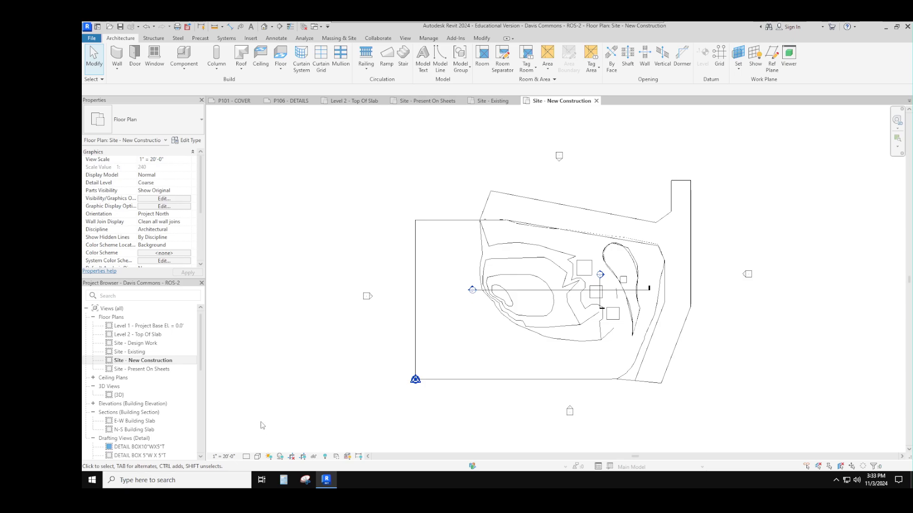
Duplicate the P101 - COVER sheet as an empty sheet.
scroll(171, 412, "down", 10)
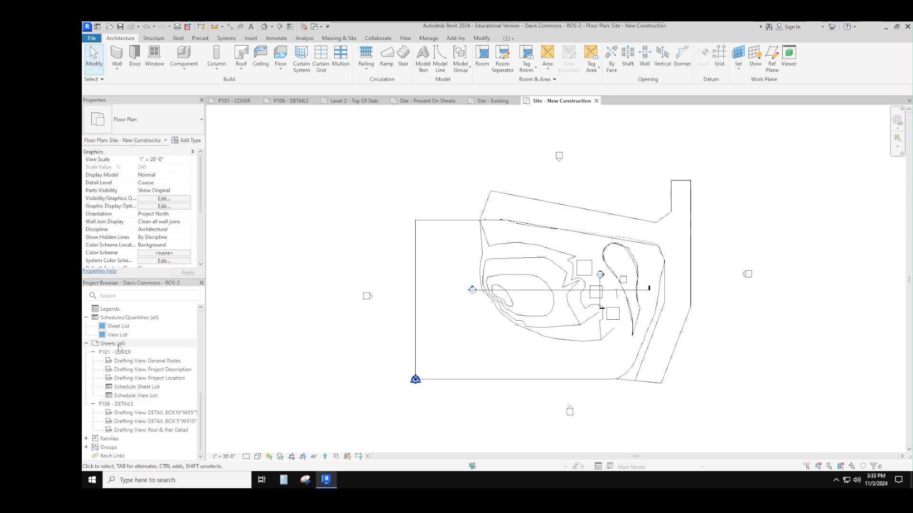
right_click(113, 344)
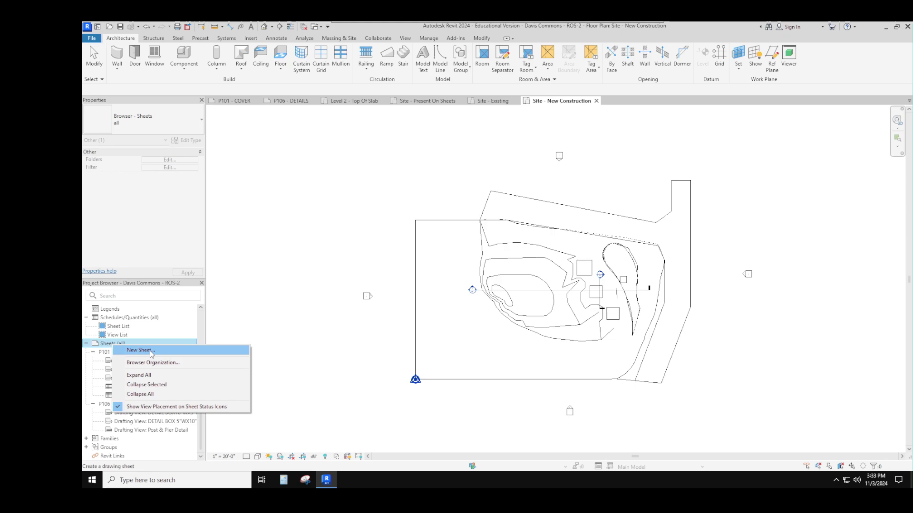
left_click(274, 354)
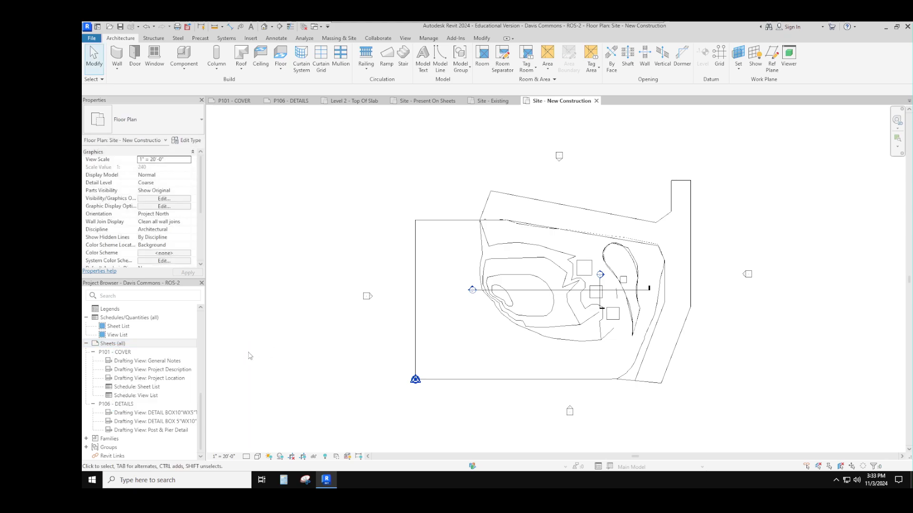
right_click(123, 354)
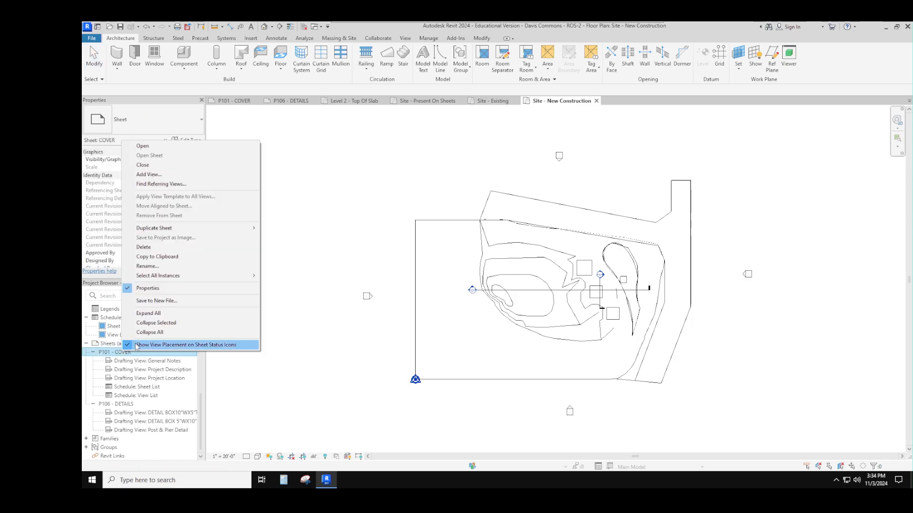
mouse_move(166, 231)
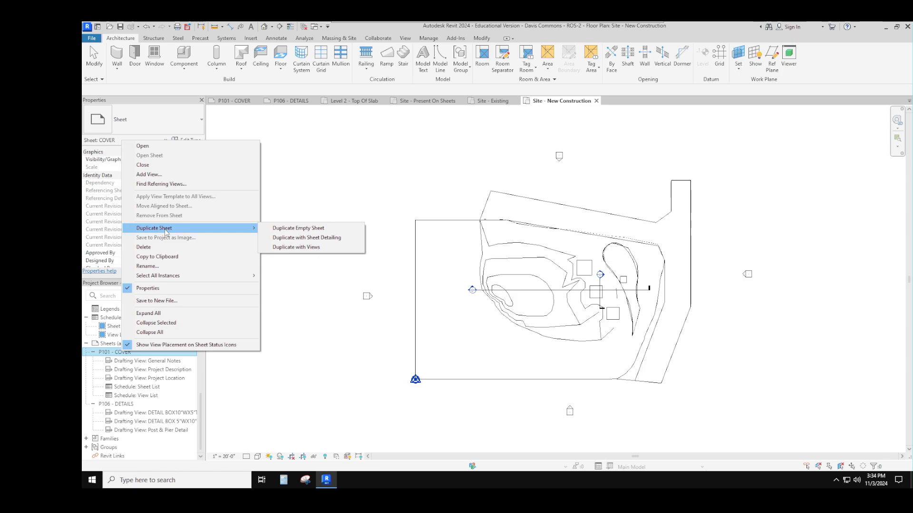
left_click(303, 230)
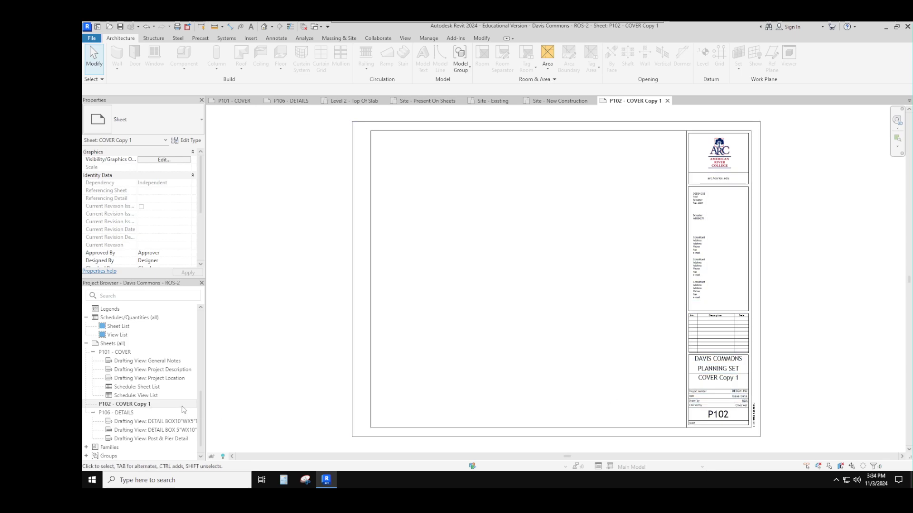
Rename the new P102 sheet as SITE PLANS in its title block.
left_click(138, 405)
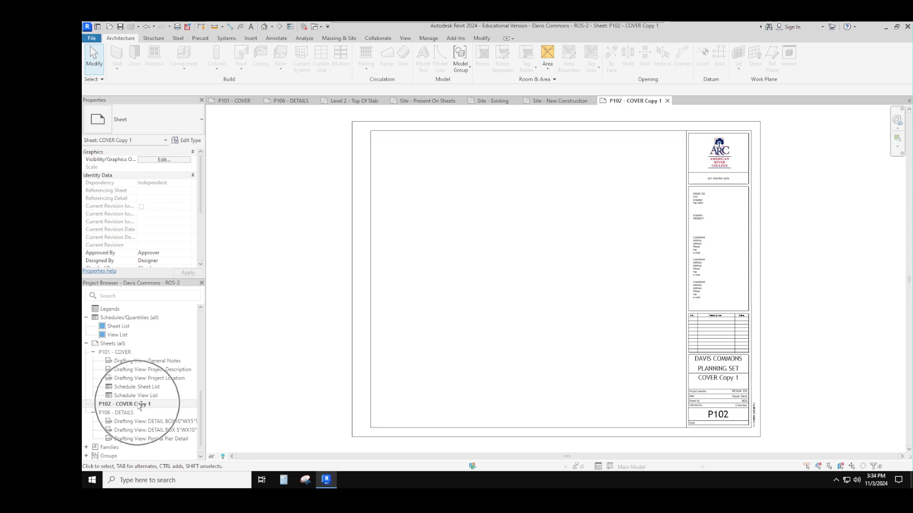
left_click(742, 410)
left_click(716, 379)
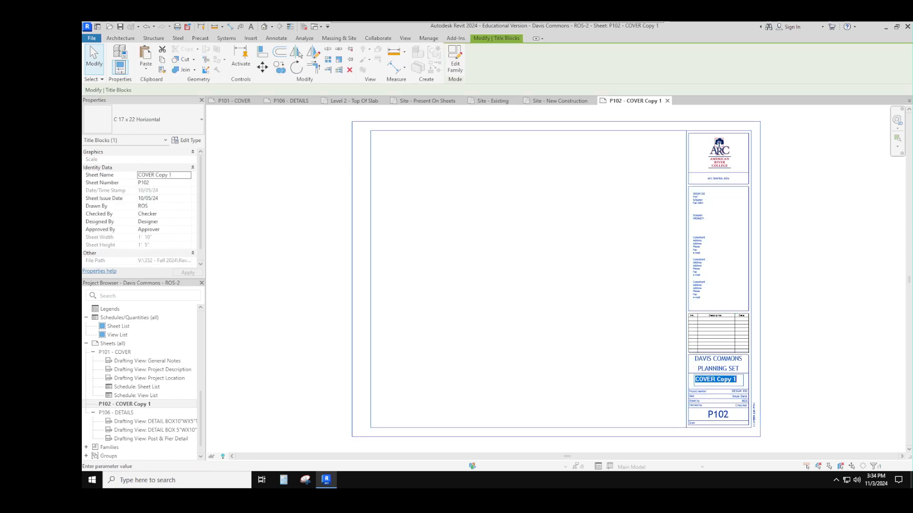
left_click(737, 379)
key("BackSpace")
key("BackSpace")
key("BackSpace")
key("BackSpace")
key("BackSpace")
key("BackSpace")
key("BackSpace")
key("BackSpace")
key("BackSpace")
key("BackSpace")
type("Site Plans")
key("ctrl+a")
type("sITE pLANS")
key("BackSpace")
type("S")
key("BackSpace")
type("P")
left_click(797, 386)
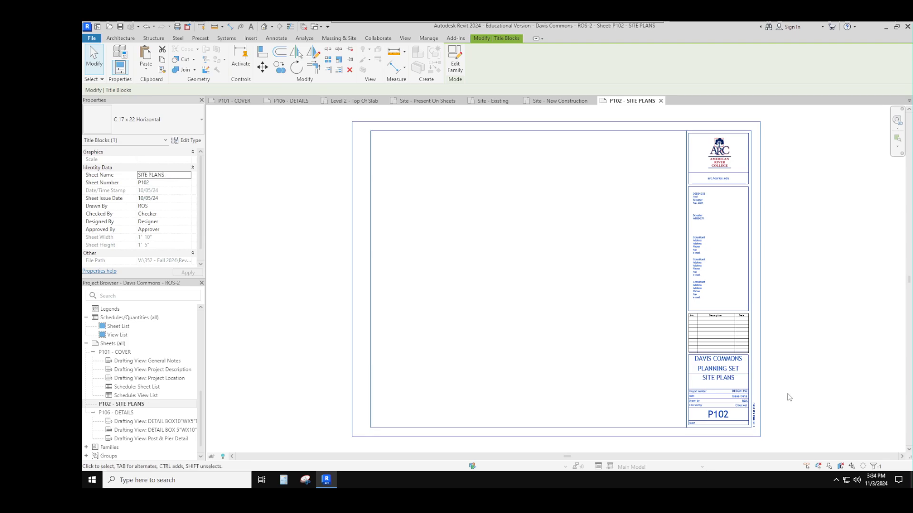
Examine the P102 title block fields and check the Step 1 tasks in the Google Slides assignment guide.
scroll(745, 409, "up", 4)
scroll(745, 409, "up", 3)
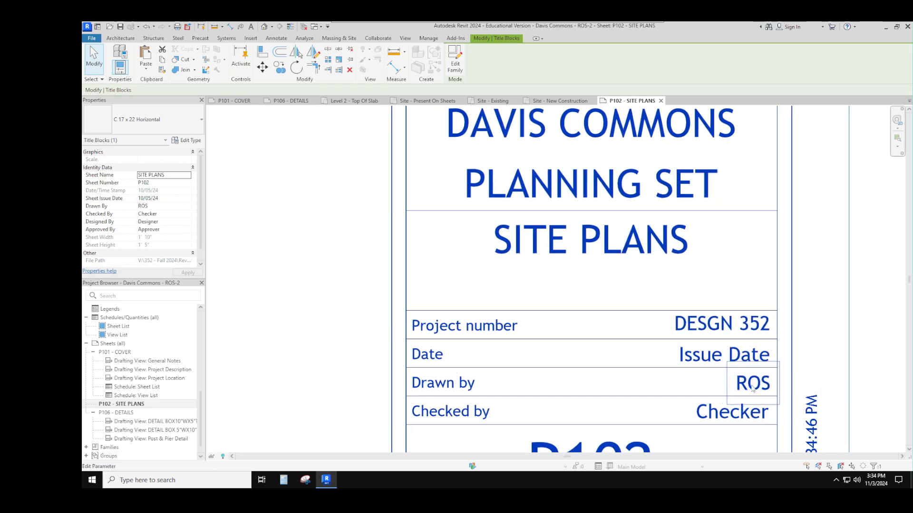
left_click(751, 385)
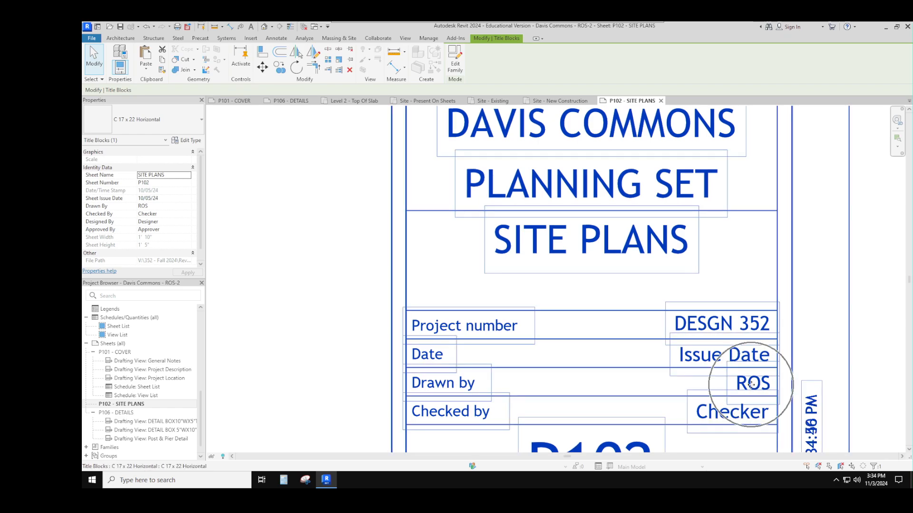
scroll(750, 331, "down", 2)
scroll(750, 331, "down", 4)
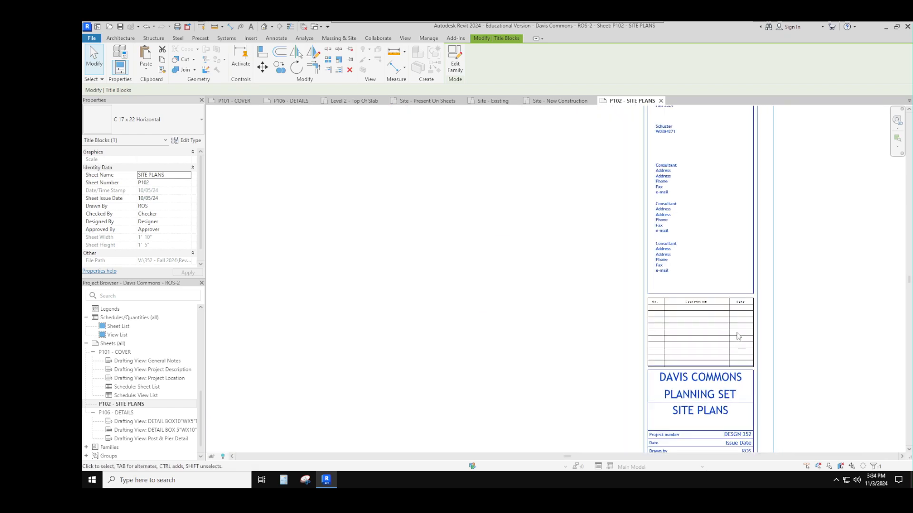
middle_click(719, 189)
middle_click(718, 190)
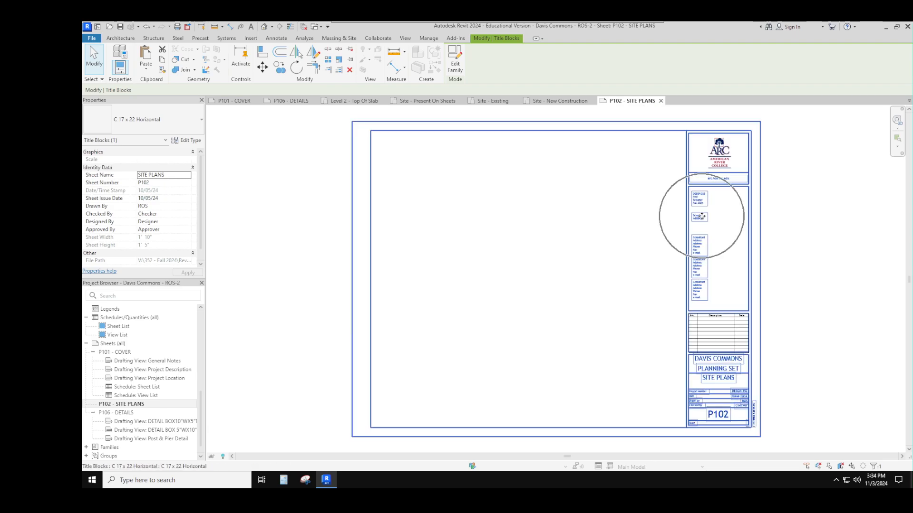
left_click(851, 312)
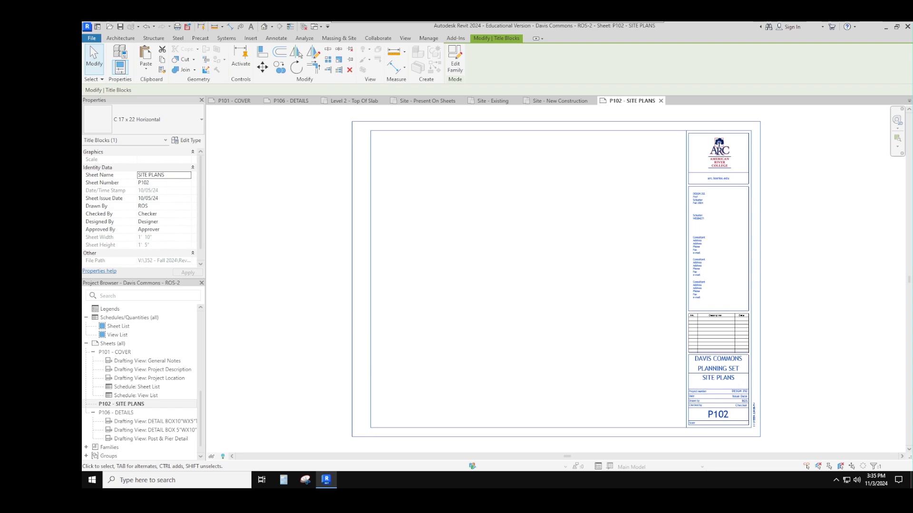
key("alt+Tab")
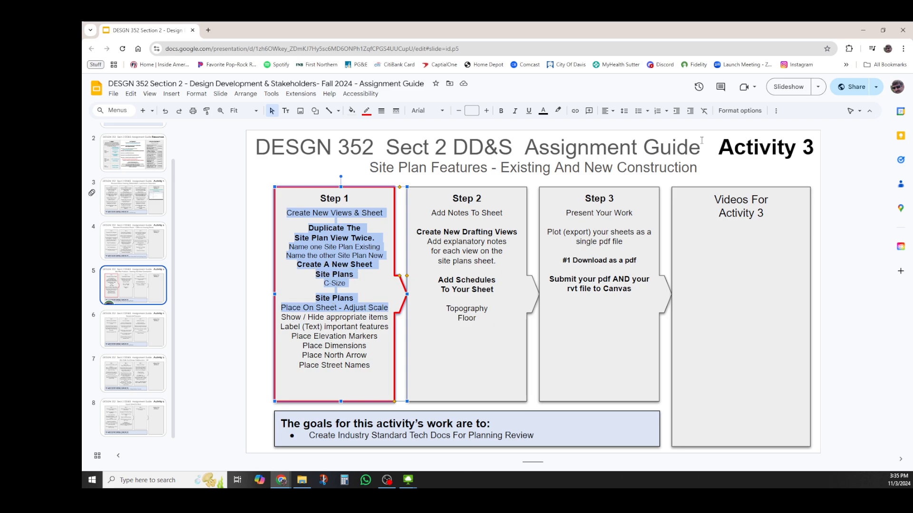
left_click(868, 34)
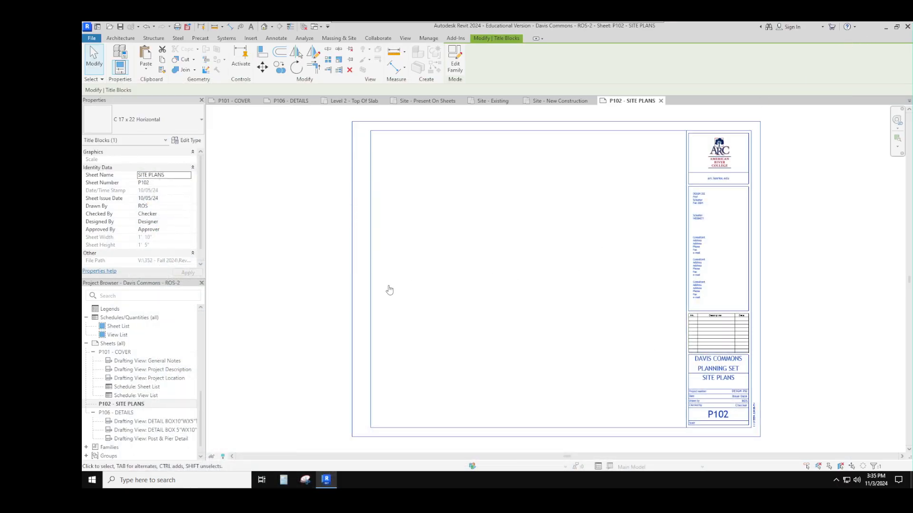
Place the Site - Existing floor plan on the P102 - SITE PLANS sheet.
left_click(200, 416)
left_click_drag(201, 410, 207, 336)
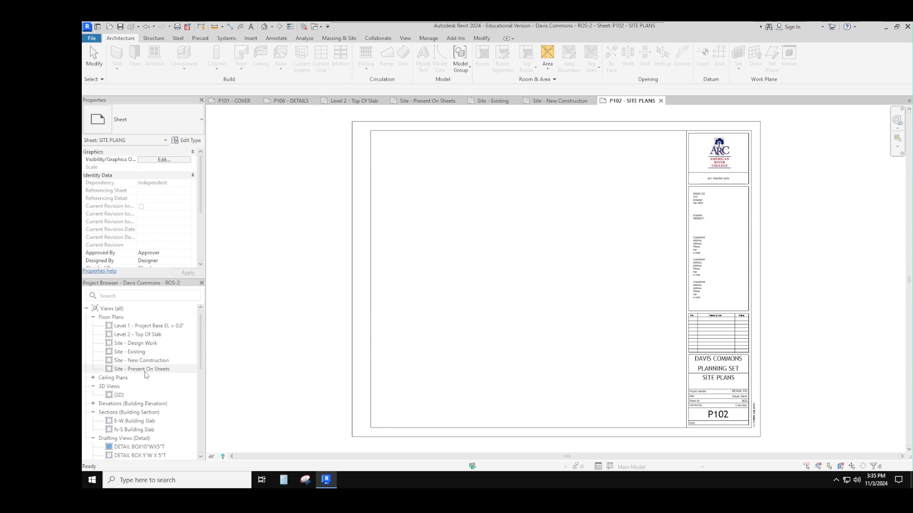
left_click_drag(133, 354, 454, 298)
left_click(554, 302)
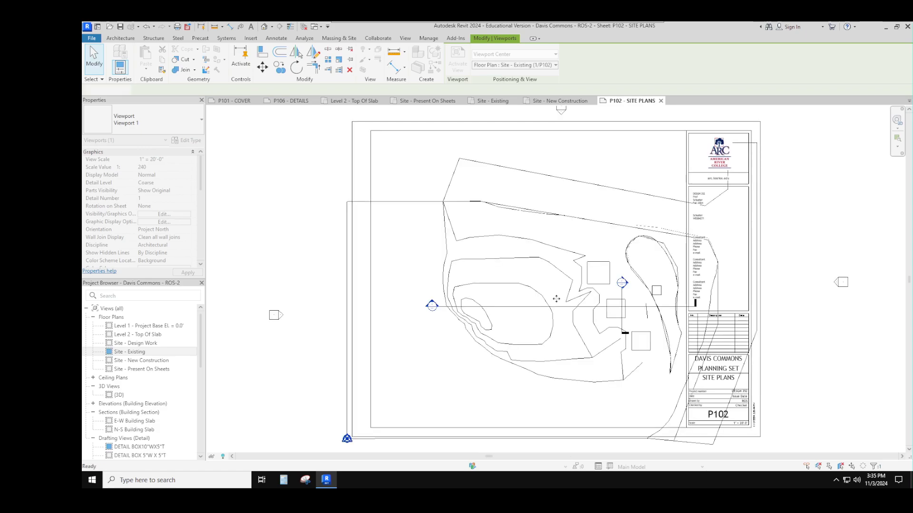
scroll(553, 305, "down", 2)
scroll(553, 306, "down", 1)
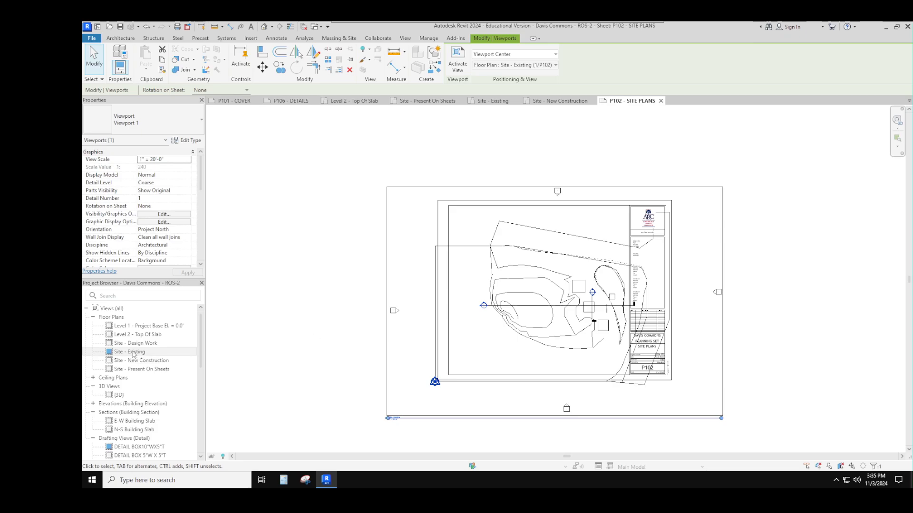
Open the Site - Existing floor plan and show its crop region.
double_click(135, 353)
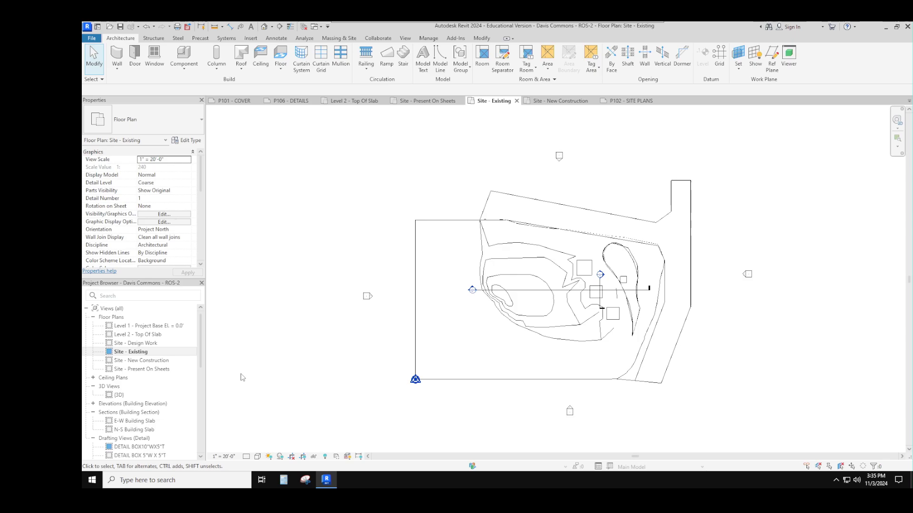
scroll(325, 386, "down", 1)
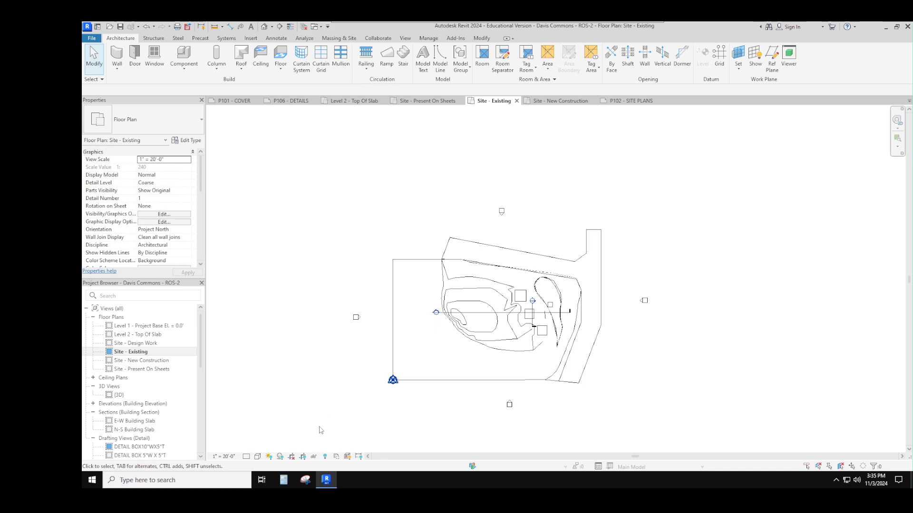
left_click(303, 456)
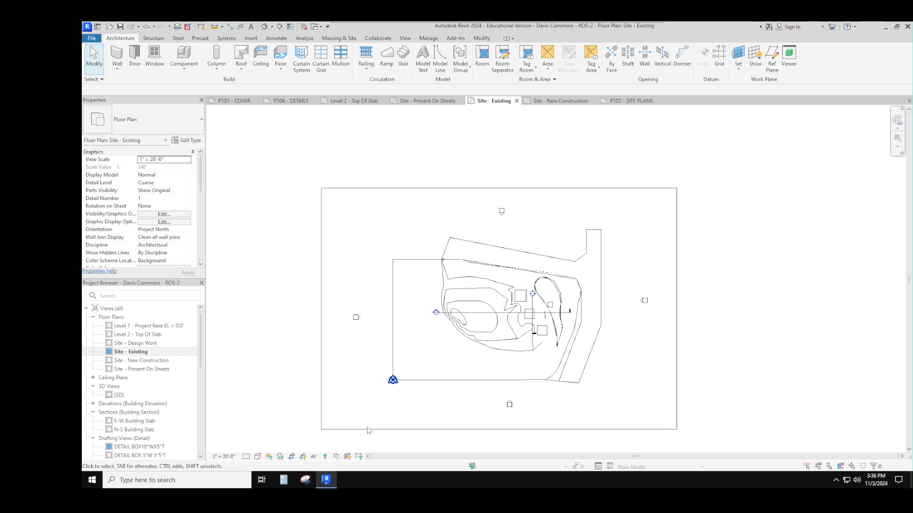
Tighten all four sides of the crop region around the Site - Existing boundary, leaving out the elevation markers, and hide the region.
left_click(322, 350)
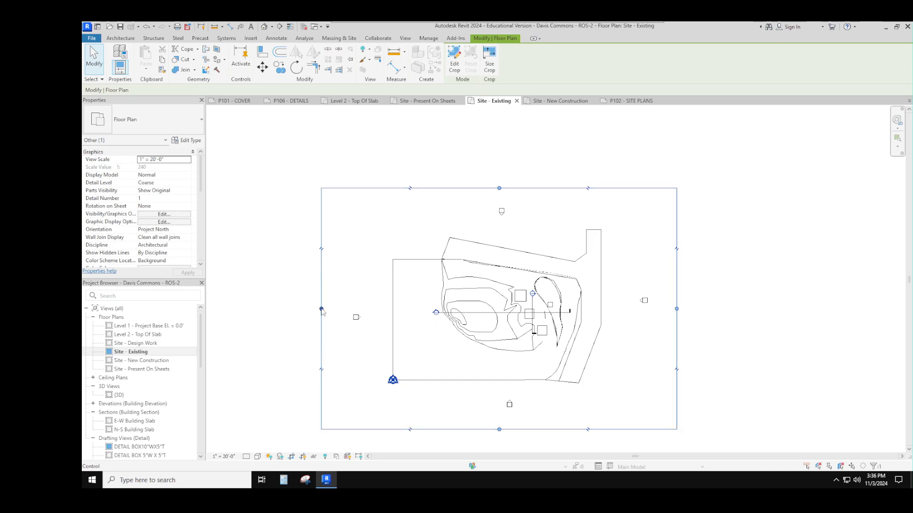
left_click_drag(322, 309, 382, 309)
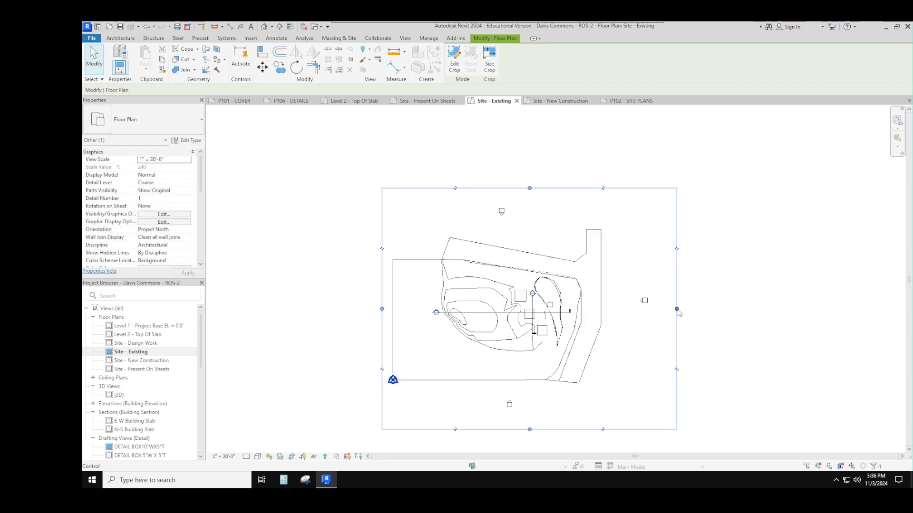
left_click_drag(676, 309, 610, 309)
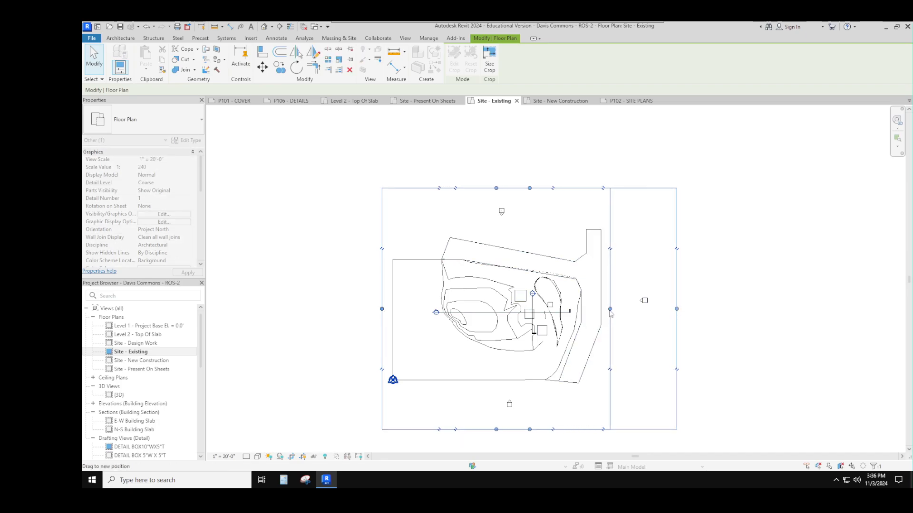
left_click_drag(495, 189, 496, 226)
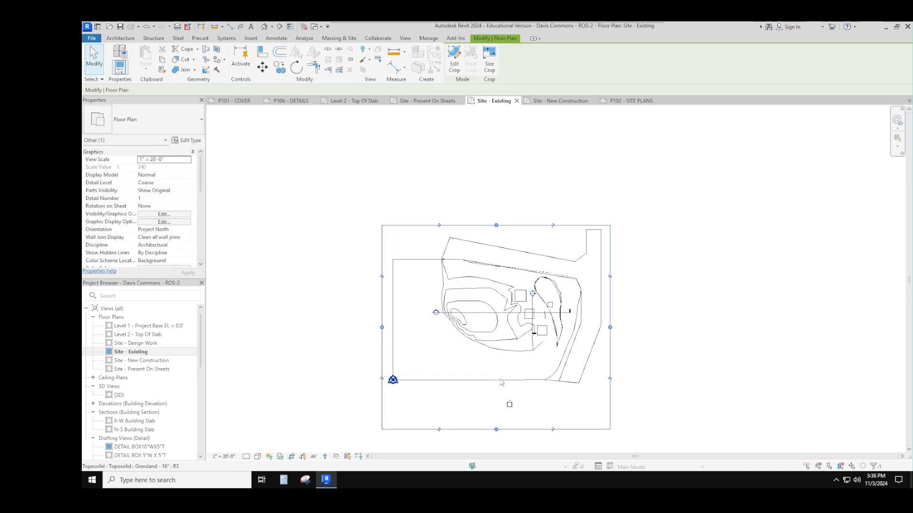
left_click_drag(496, 431, 496, 392)
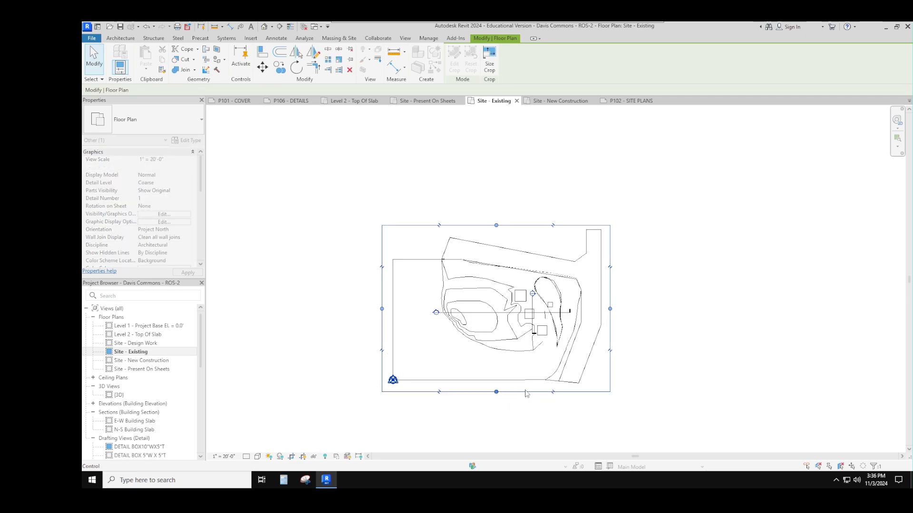
left_click(680, 395)
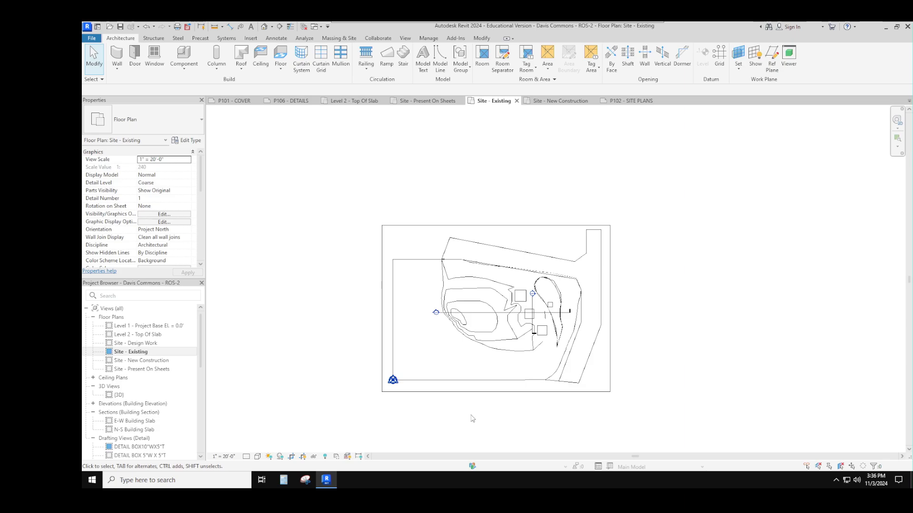
left_click(304, 457)
left_click(303, 457)
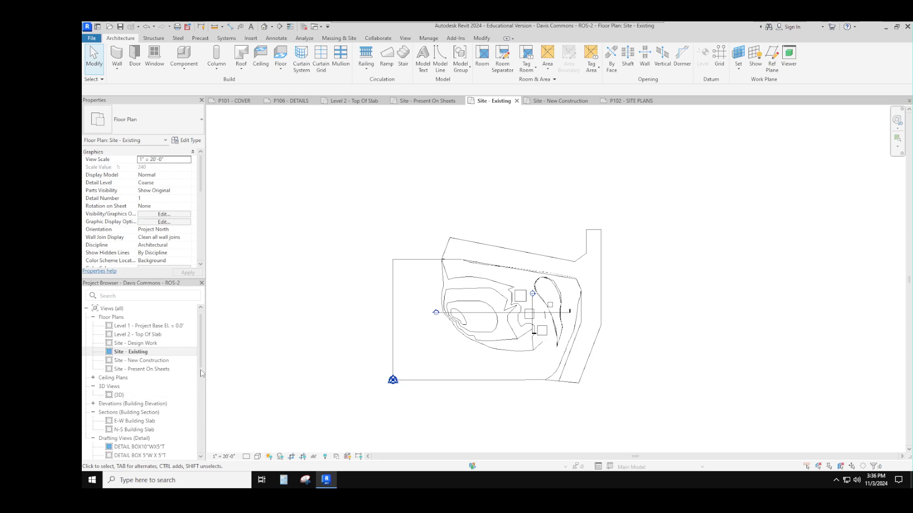
Reopen the P102 - SITE PLANS sheet and activate the Site - Existing viewport on it.
left_click_drag(200, 360, 198, 426)
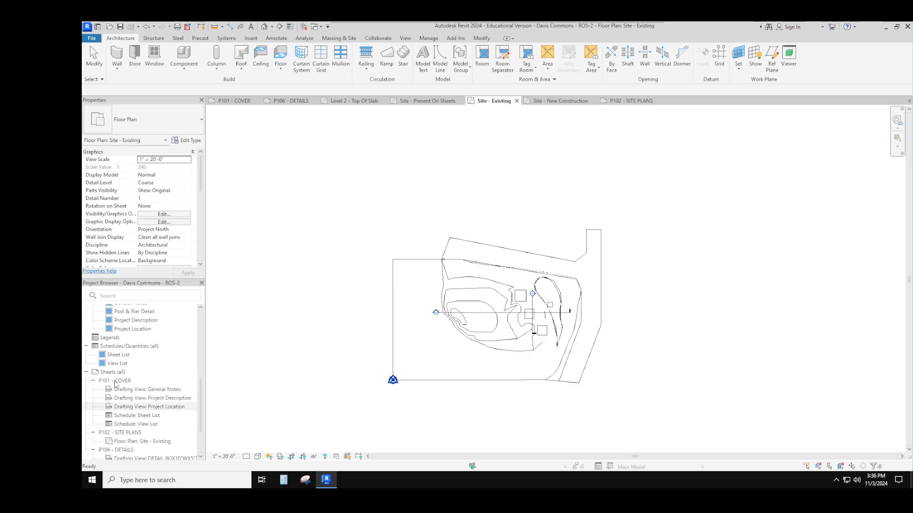
left_click(125, 434)
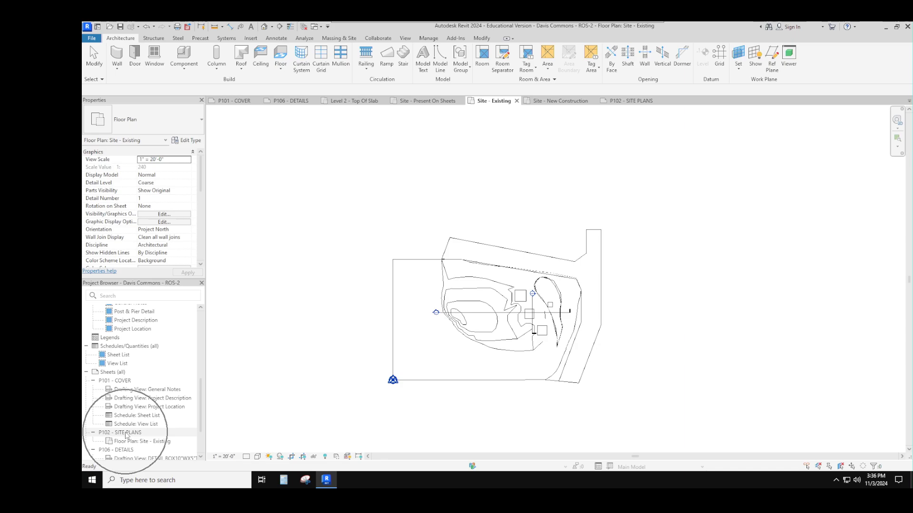
double_click(126, 435)
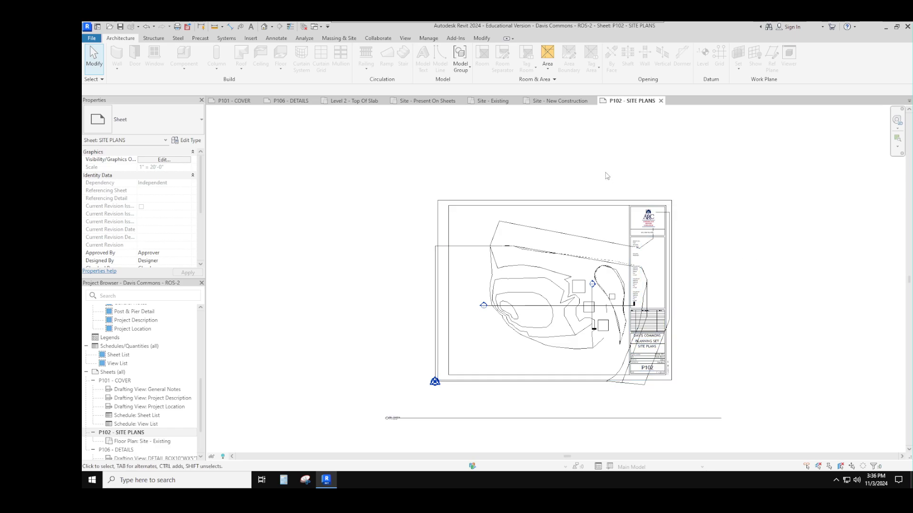
left_click(489, 199)
left_click(489, 197)
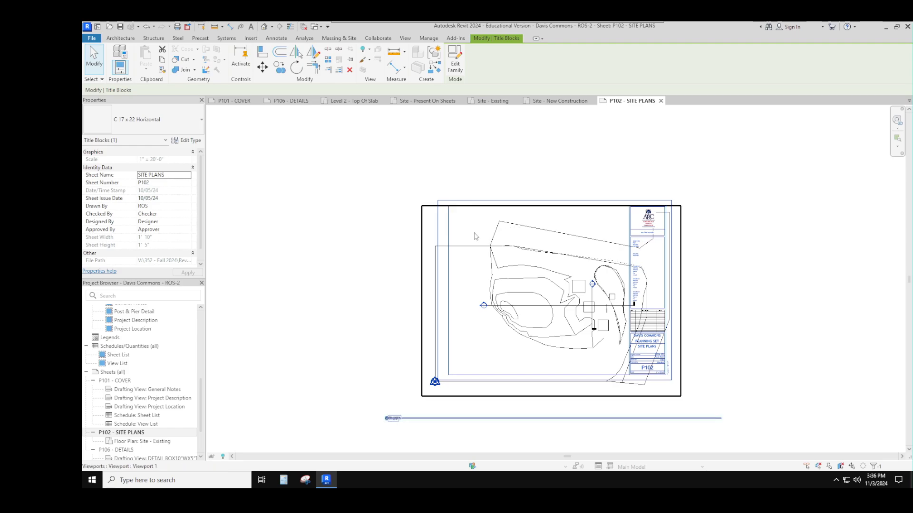
left_click(424, 268)
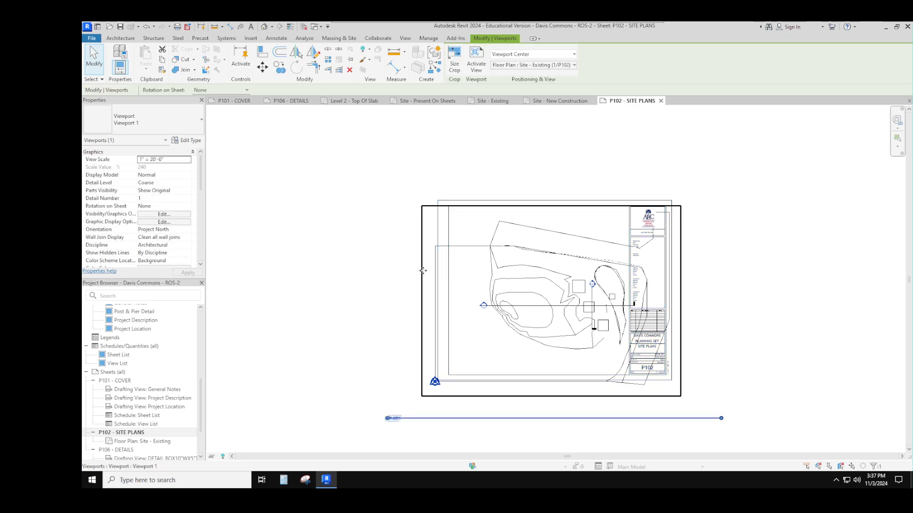
double_click(423, 271)
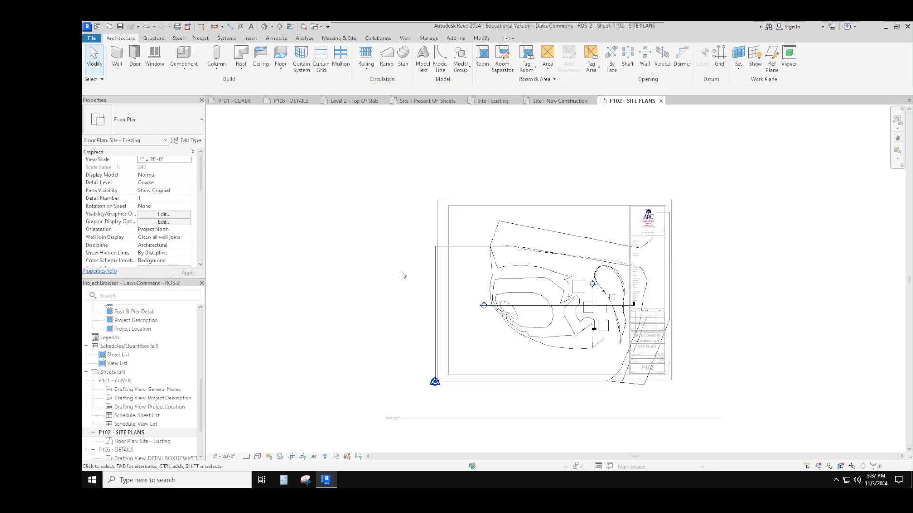
Set the Site - Existing view's scale to 1" = 50'-0" and deactivate the viewport.
left_click(224, 456)
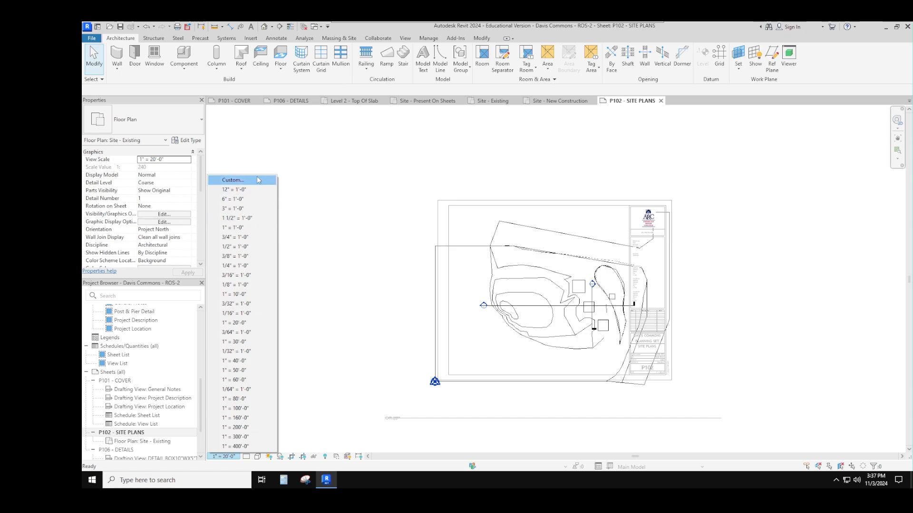
left_click(241, 361)
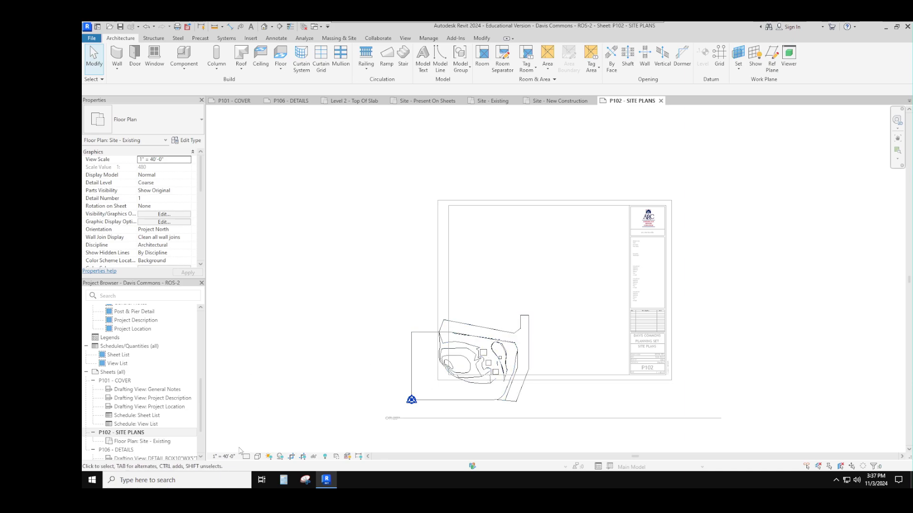
left_click(224, 457)
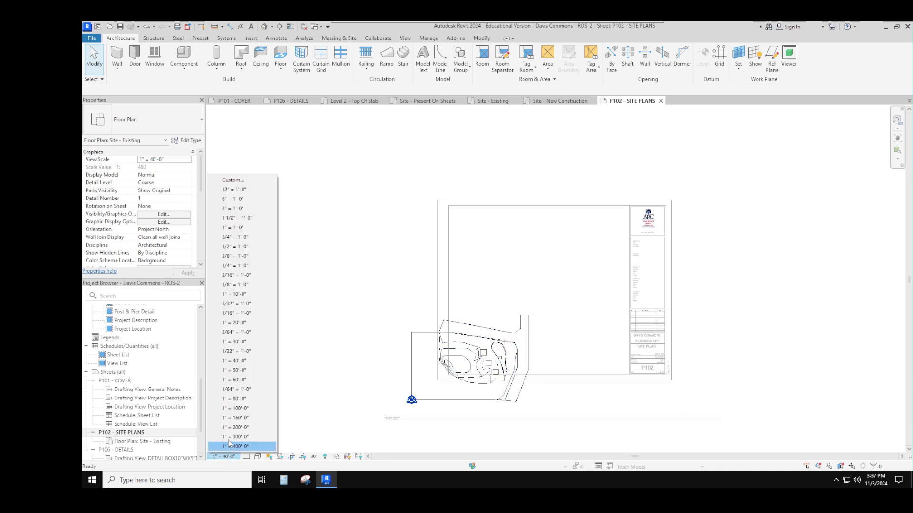
left_click(243, 371)
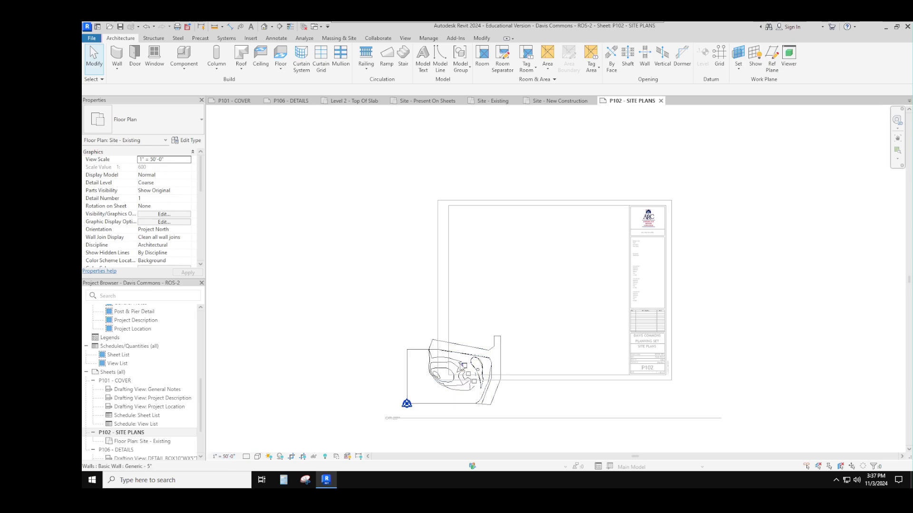
left_click_drag(484, 332, 496, 303)
key("ctrl+z")
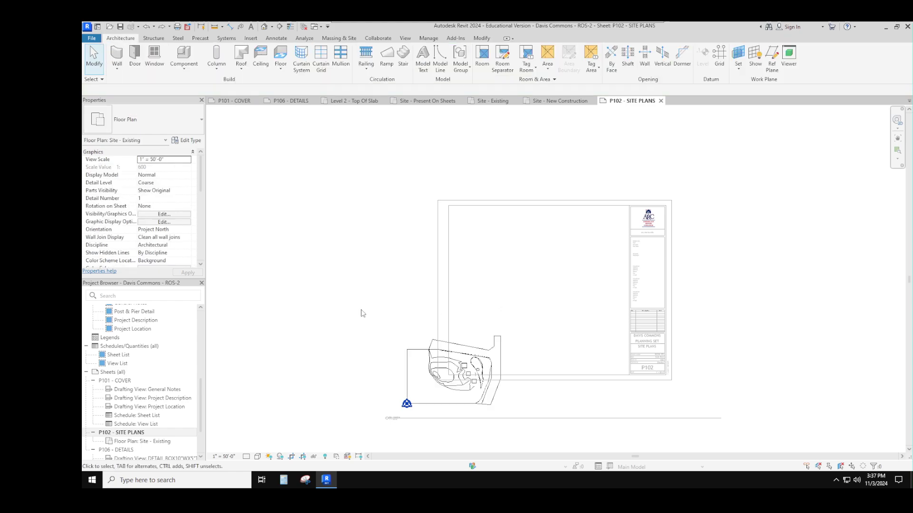
double_click(255, 320)
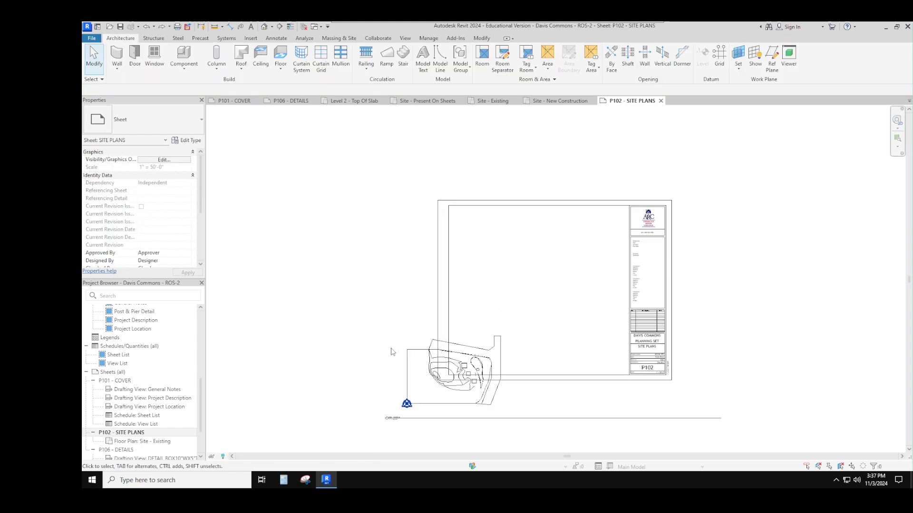
Move the Site - Existing viewport up and to the right until it sits just inside the left edge of the title block border.
left_click(415, 354)
key("Up")
key("Up")
key("Up")
key("Up")
key("Up")
key("Up")
key("Up")
key("Up")
key("Up")
key("Up")
key("Up")
key("Up")
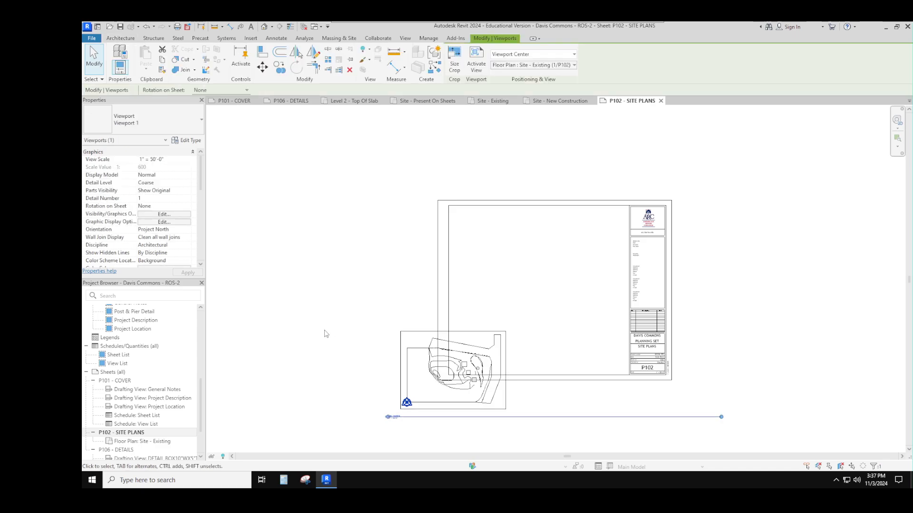
key("Up")
key("Up")
key("Up")
key("Up")
key("Up")
key("Up")
key("Up")
key("Up")
key("Up")
key("Up")
key("Up")
key("Up")
key("Up")
key("Up")
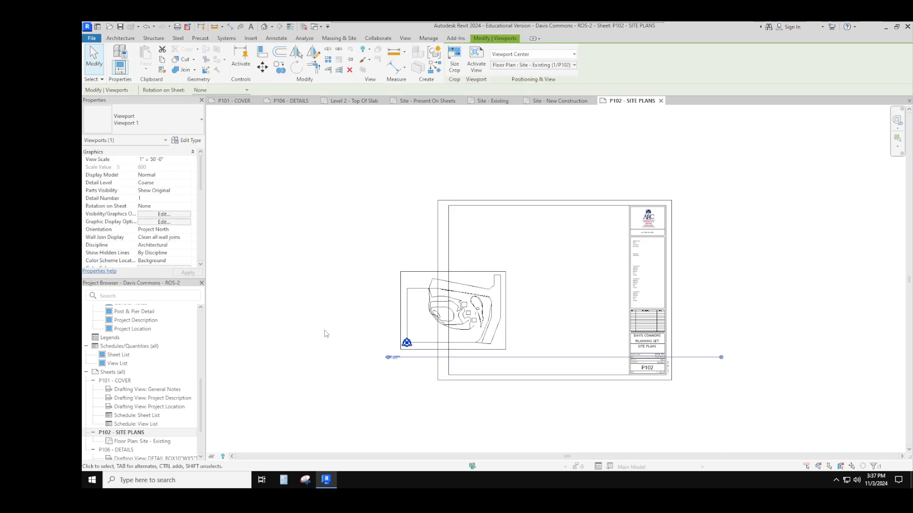
key("Right")
key("Right")
key("Right")
key("Right")
key("Right")
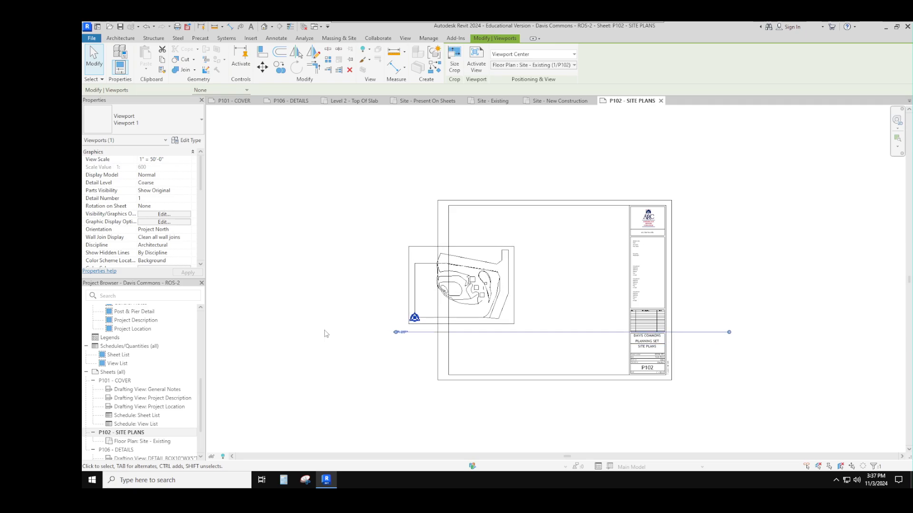
key("Right")
key("Right")
key("Right")
key("Right")
key("Right")
key("Right")
key("Right")
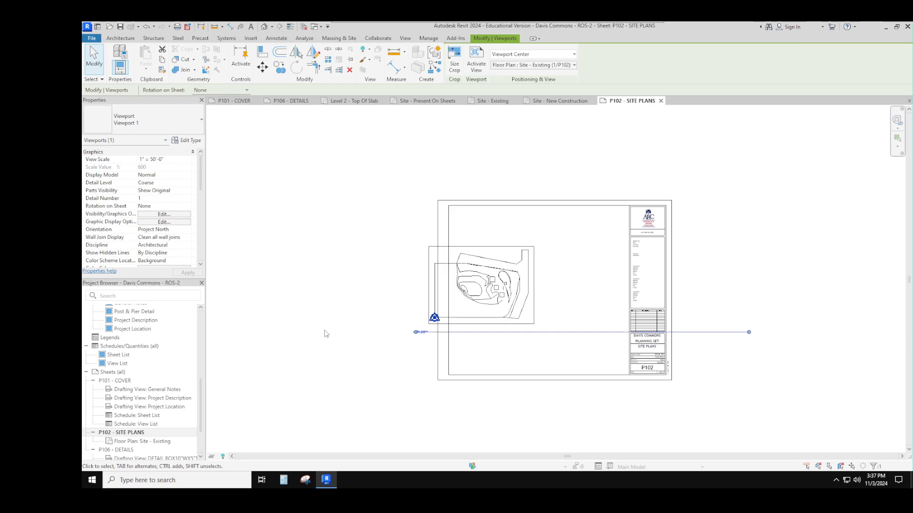
key("Right")
key("Right")
key("Right")
key("Right")
key("Right")
key("Right")
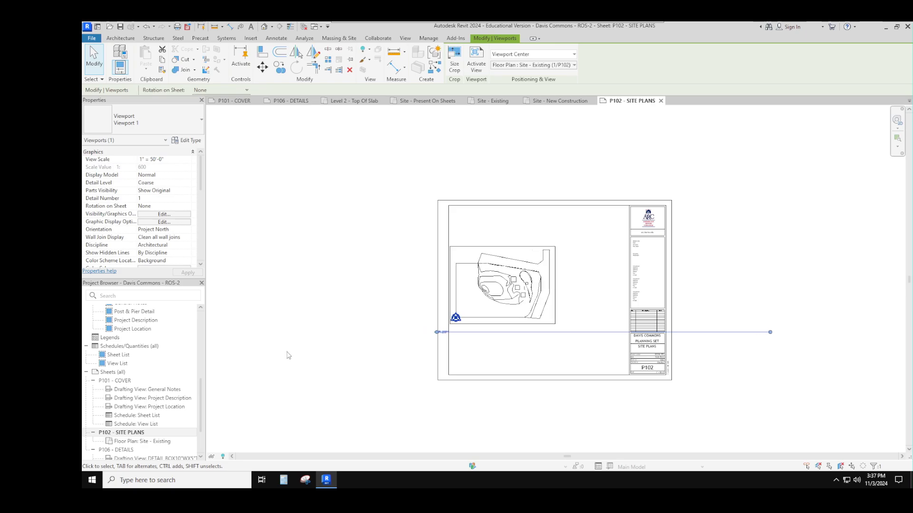
key("Escape")
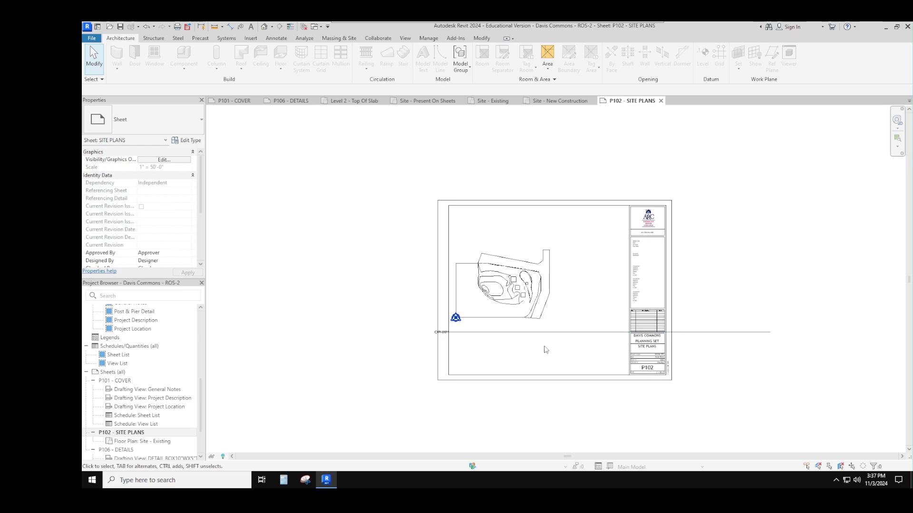
Move the Site - Existing viewport straight up into the upper-left corner of the sheet's drawing area.
left_click(519, 306)
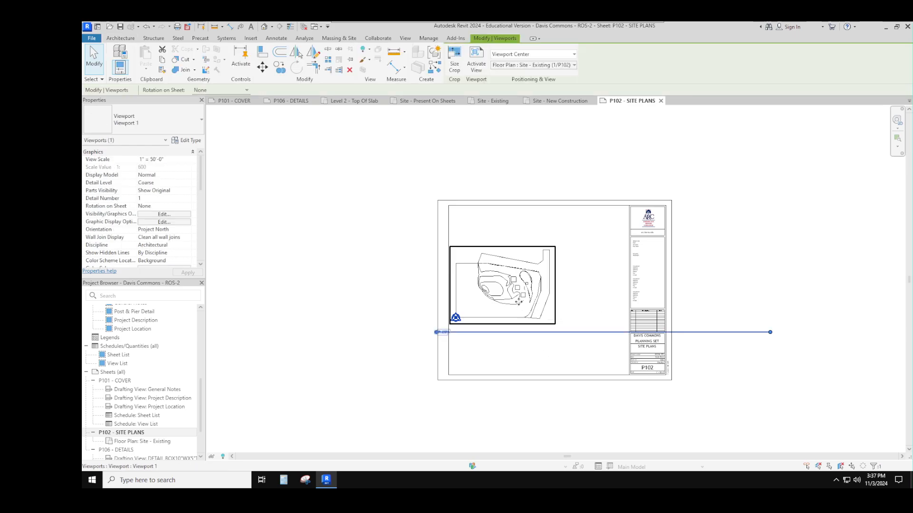
left_click_drag(521, 306, 521, 306)
left_click(746, 342)
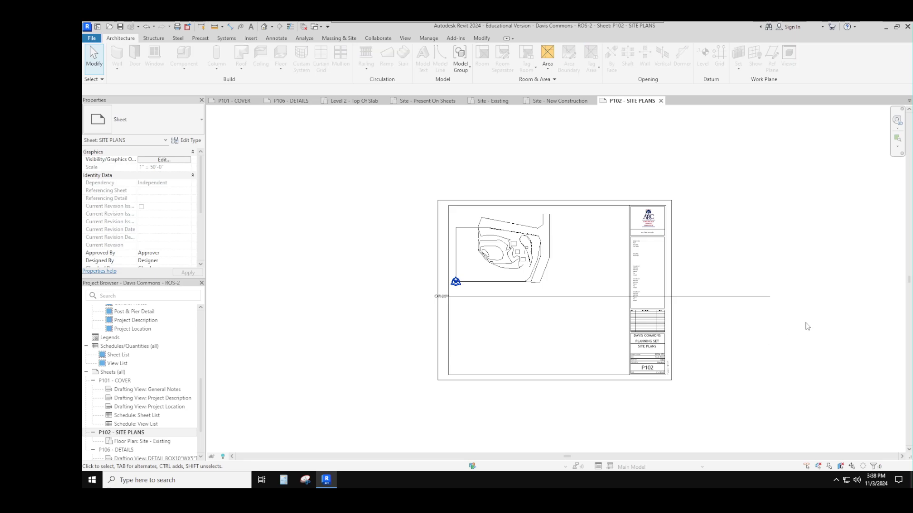
Shorten the Site - Existing viewport's title line so it ends beneath the plan.
left_click_drag(803, 325, 758, 284)
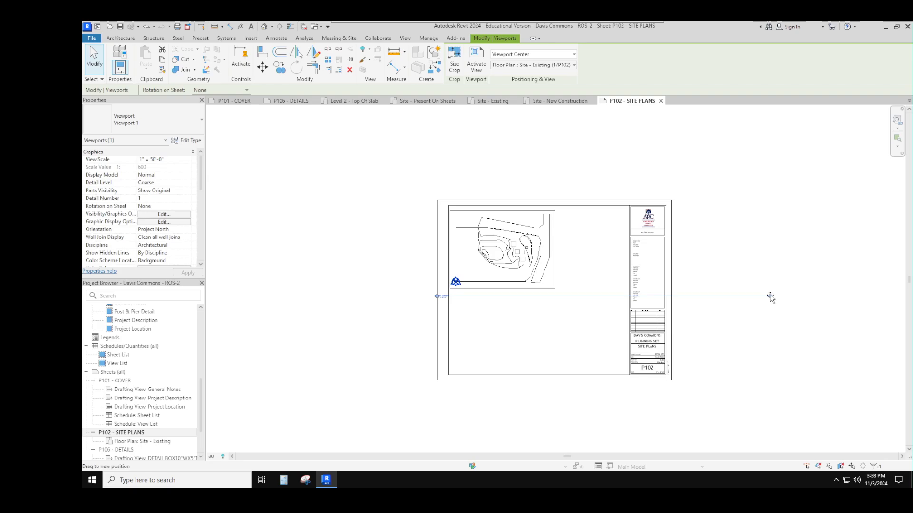
left_click_drag(624, 299, 519, 298)
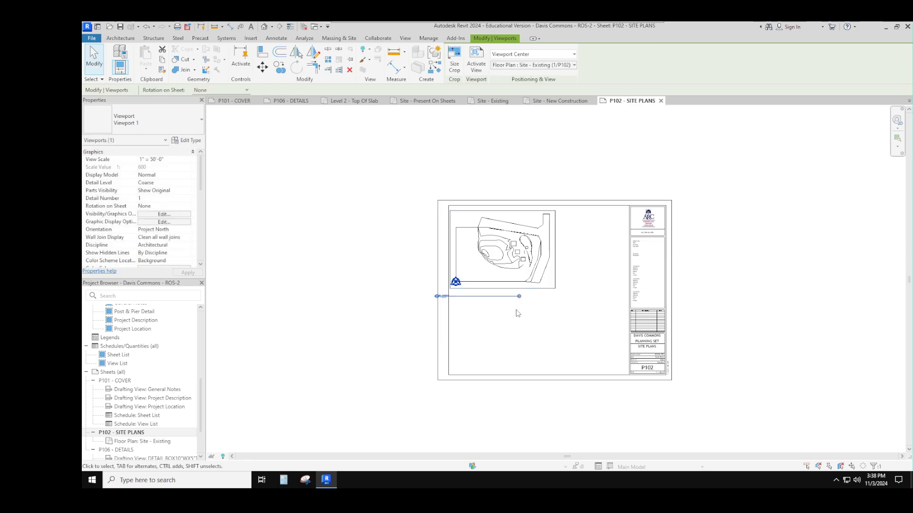
key("Right")
key("Right")
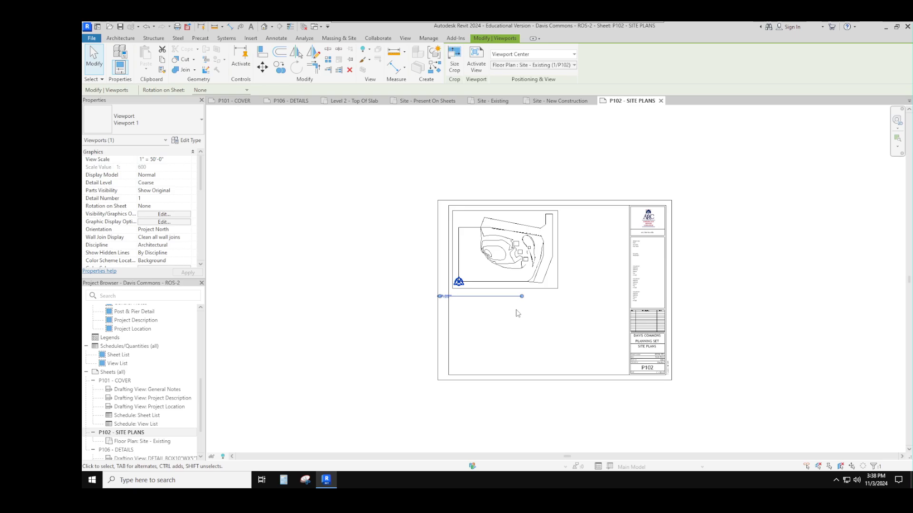
key("Left")
key("Left")
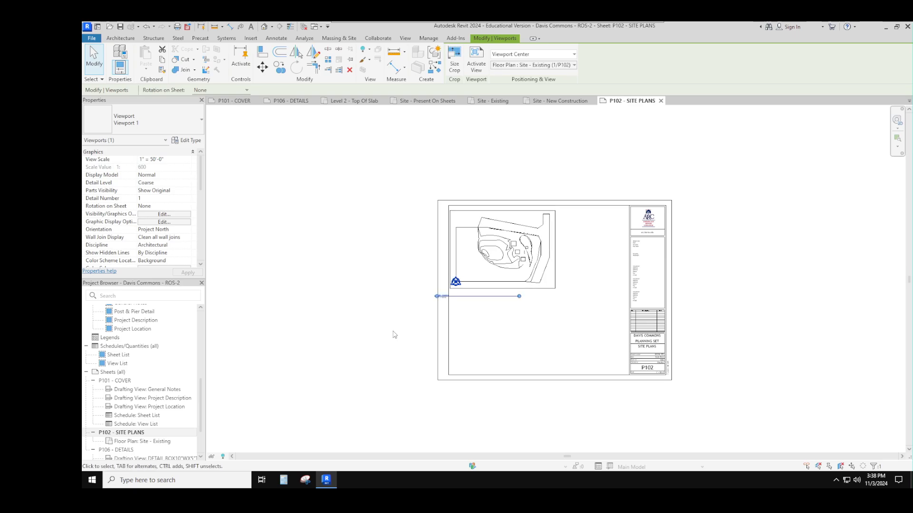
left_click(390, 336)
left_click(390, 336)
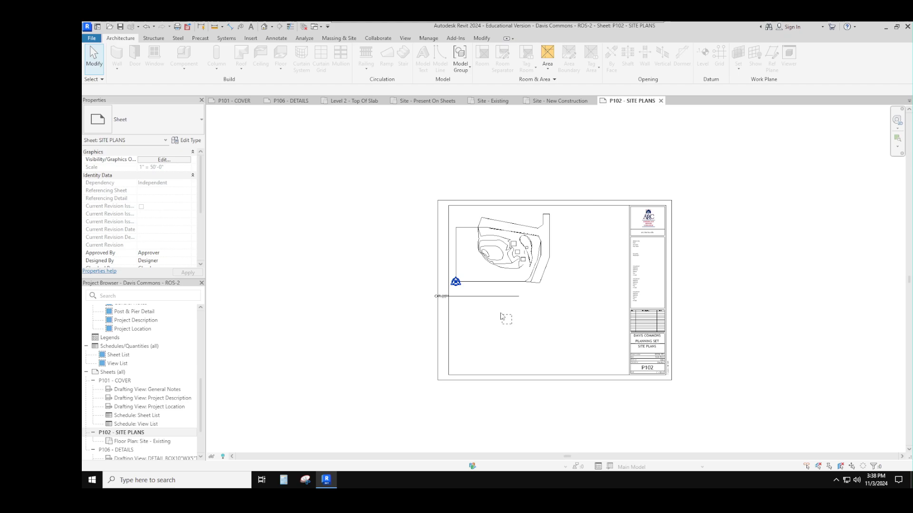
Nudge the Site - Existing viewport slightly to the right, away from the sheet border.
left_click_drag(512, 325, 483, 296)
key("Right")
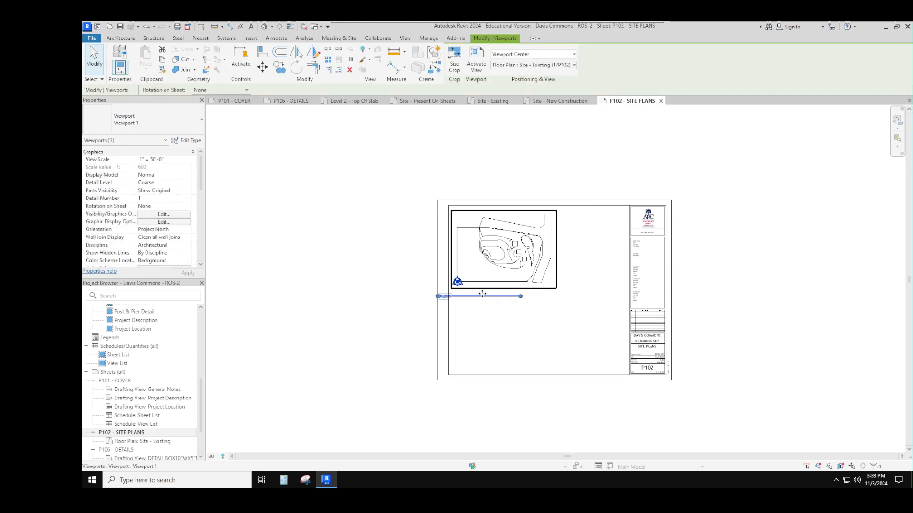
mouse_move(486, 296)
left_mouse_down()
mouse_move(503, 297)
mouse_move(484, 297)
left_mouse_up()
left_click(413, 305)
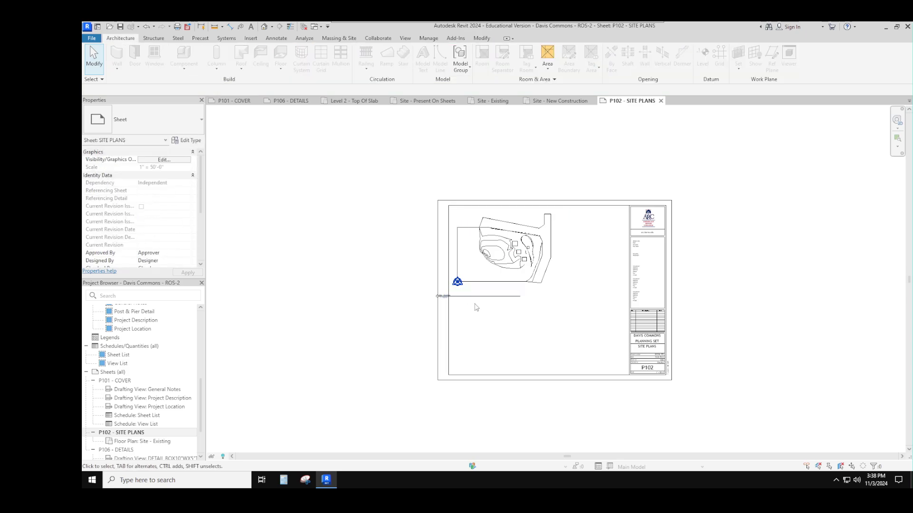
Move the Site - Existing view title right and up so it sits inside the sheet border directly beneath the plan.
left_click(475, 298)
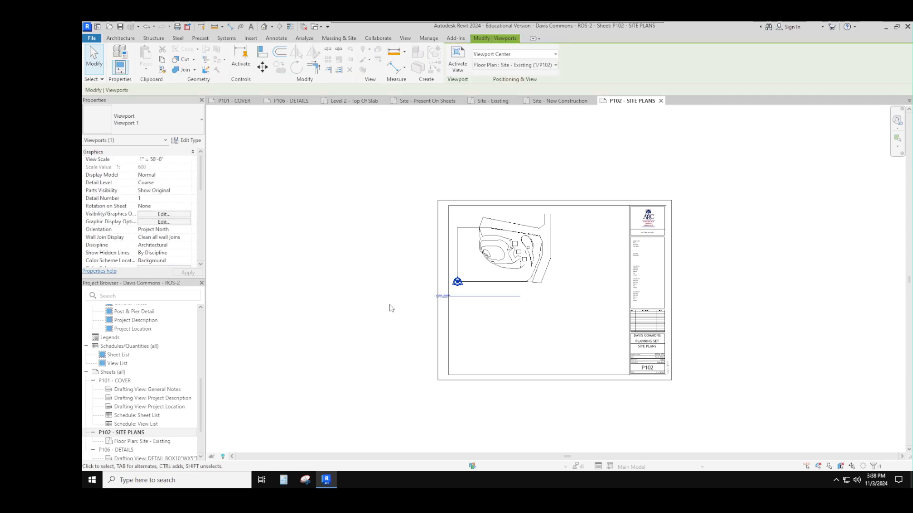
key("Right")
key("Right")
key("Right")
key("Up")
key("Up")
key("Up")
left_click(367, 301)
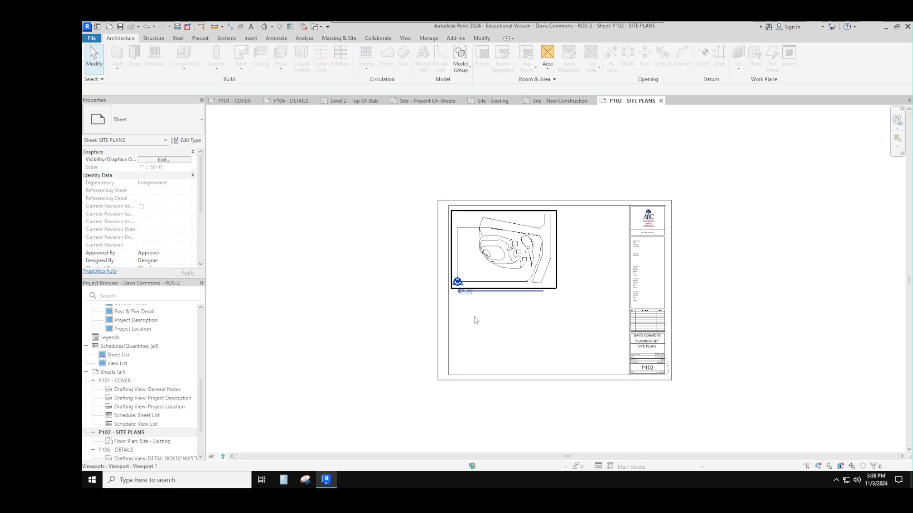
scroll(476, 320, "up", 8)
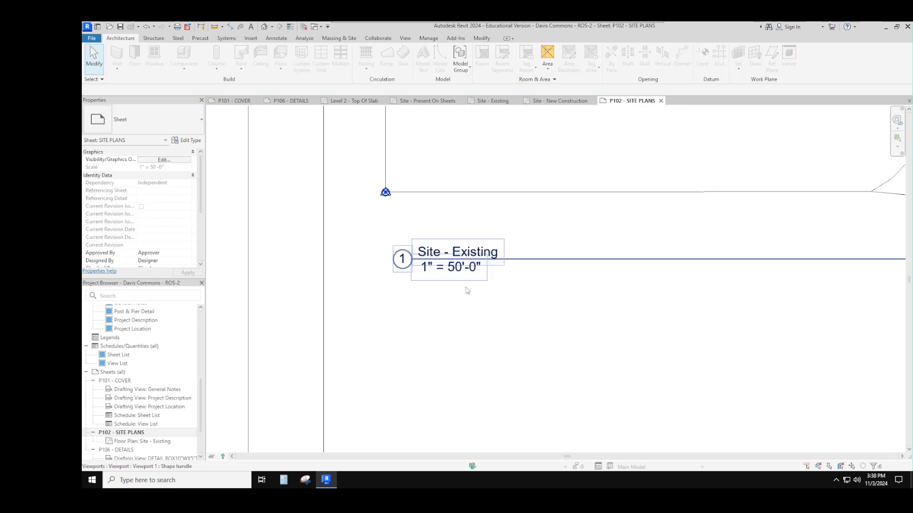
scroll(467, 291, "down", 10)
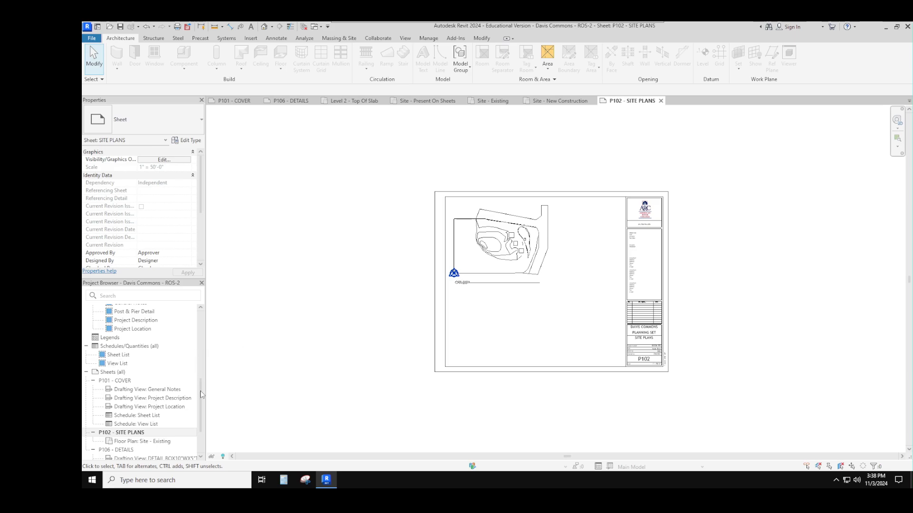
Add the Site - New Construction floor plan to the P102 - SITE PLANS sheet, placing it below the Site - Existing view.
right_click(131, 435)
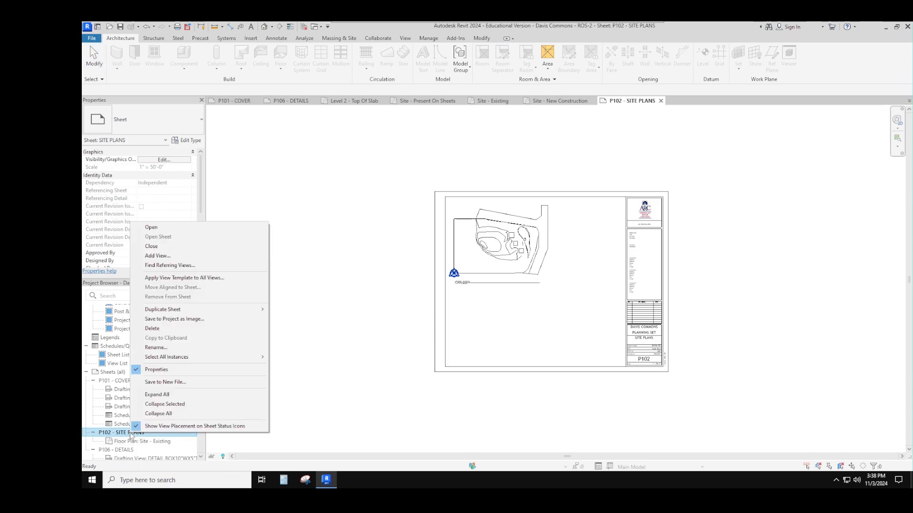
left_click(162, 257)
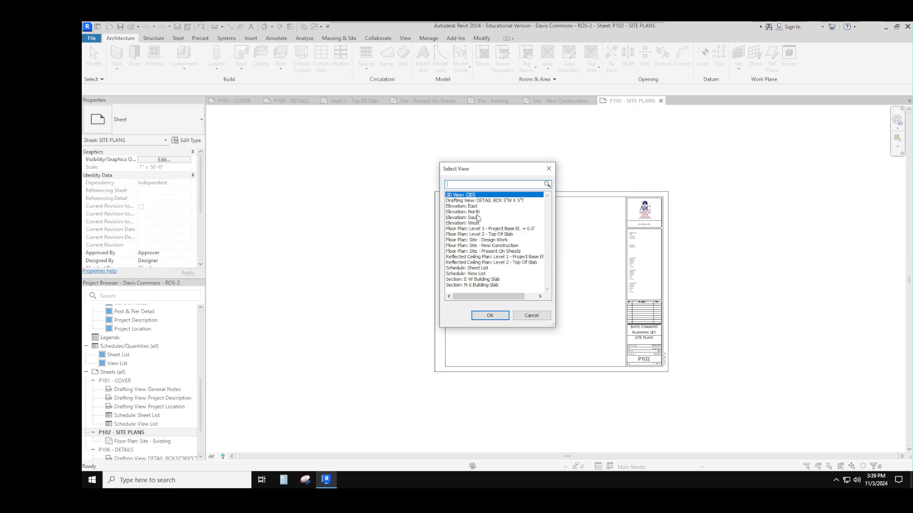
left_click(491, 247)
left_click(490, 316)
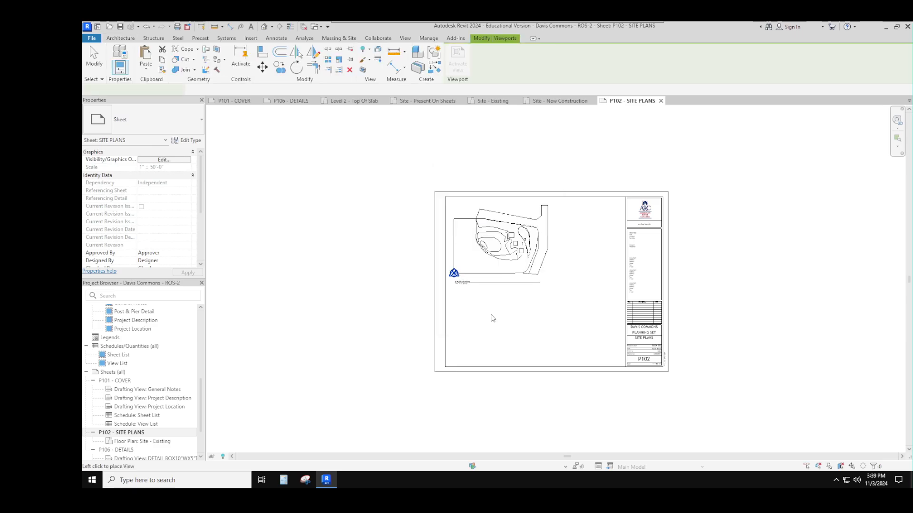
left_click(537, 327)
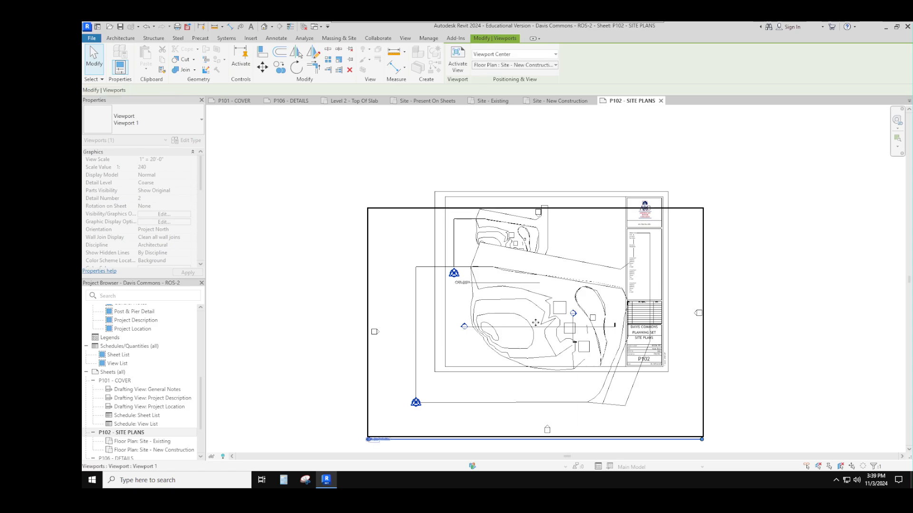
left_click(296, 335)
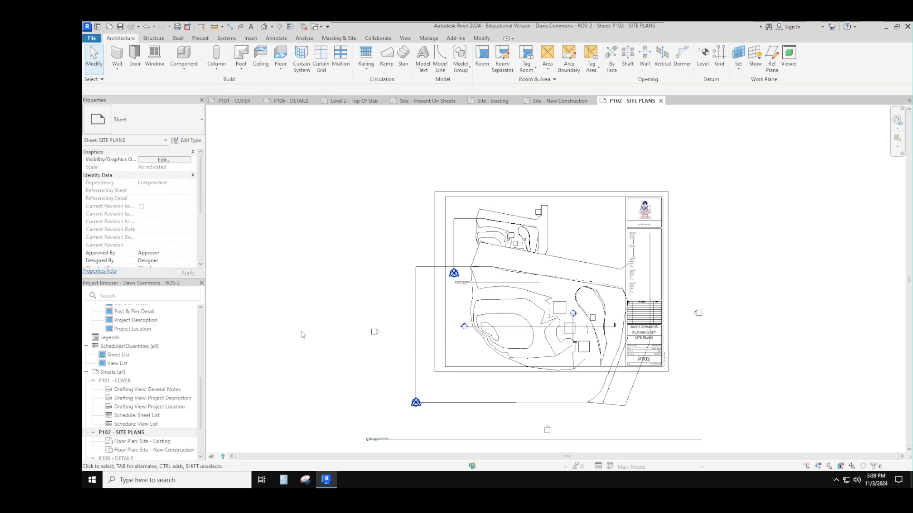
Set the Site - New Construction viewport's scale to 1" = 50'-0" and return to the sheet.
double_click(369, 372)
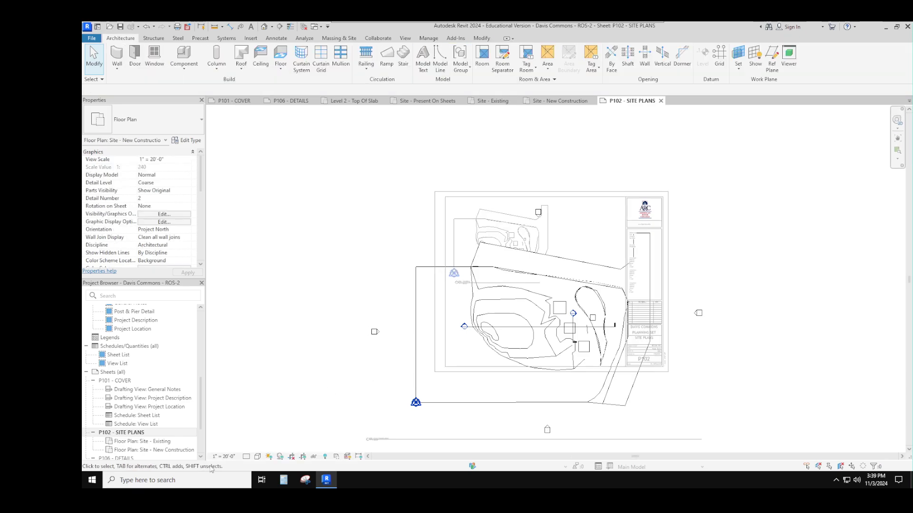
left_click(223, 456)
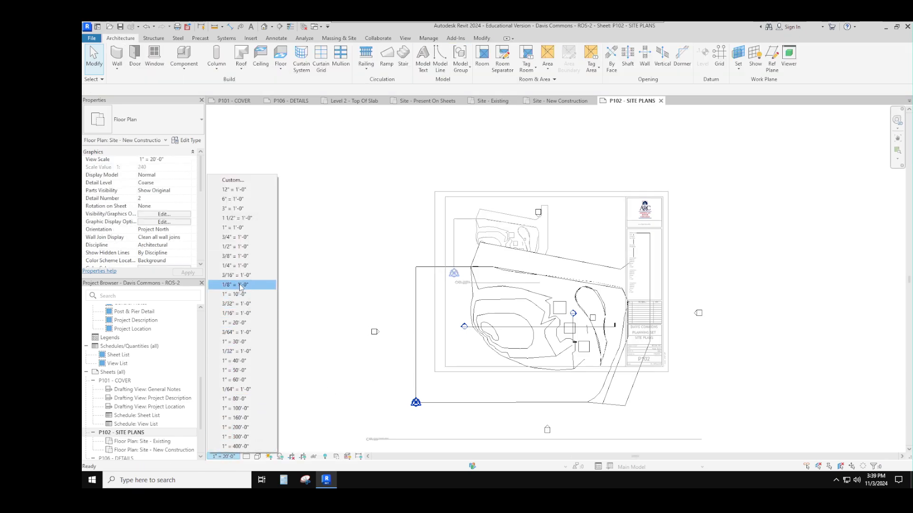
left_click(235, 371)
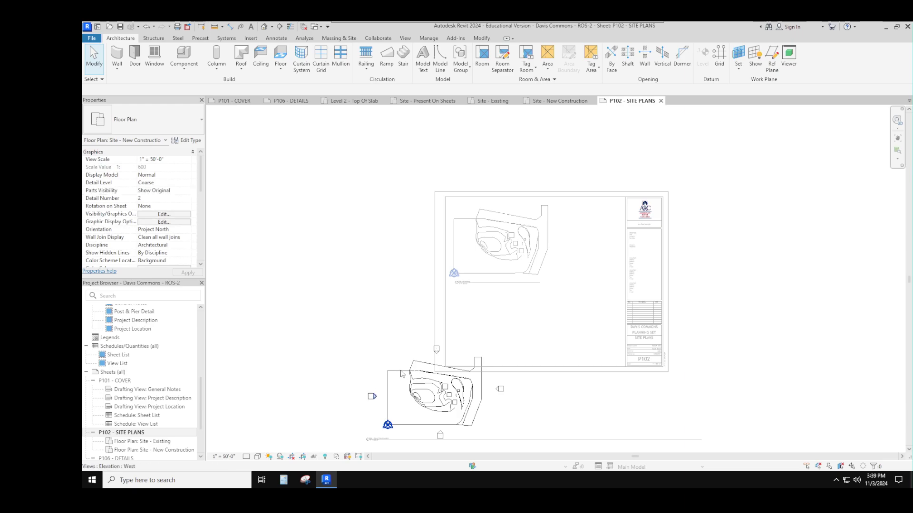
double_click(307, 359)
left_click(399, 380)
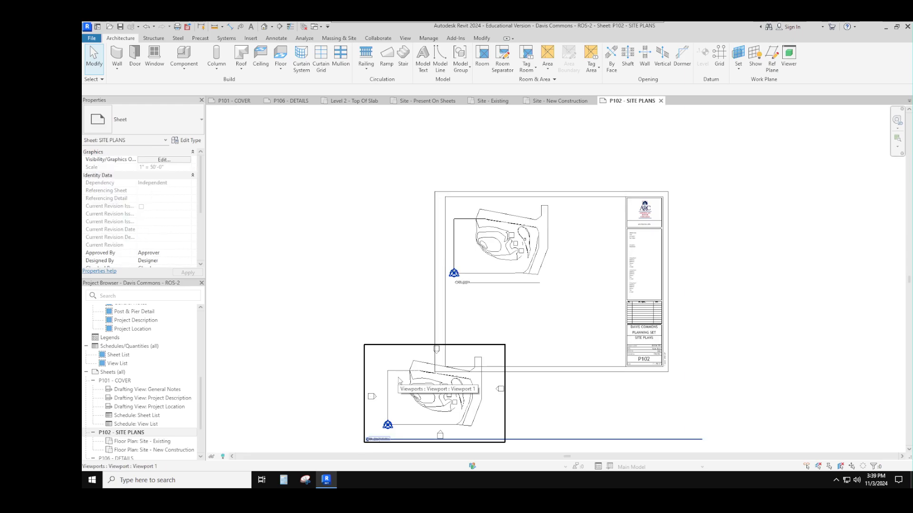
left_click(268, 395)
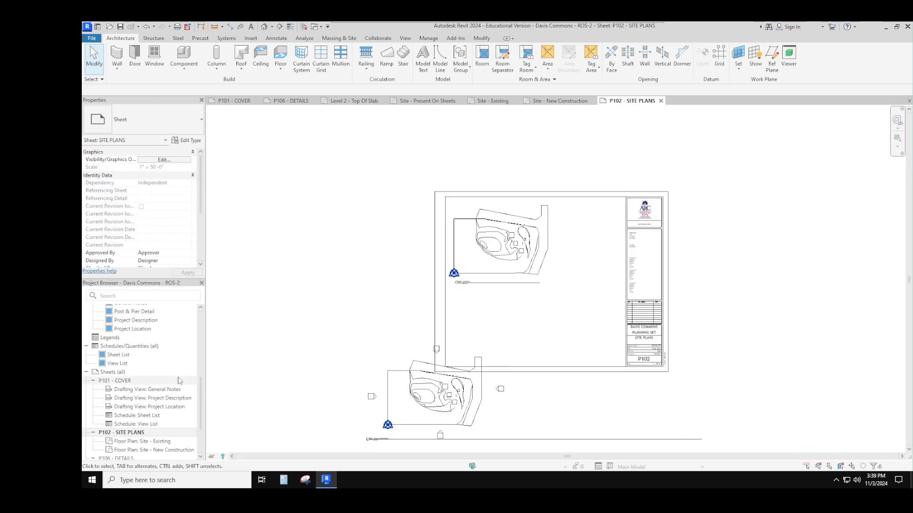
Open the Site - New Construction floor plan and turn on its view cropping with the crop region shown.
scroll(181, 383, "up", 5)
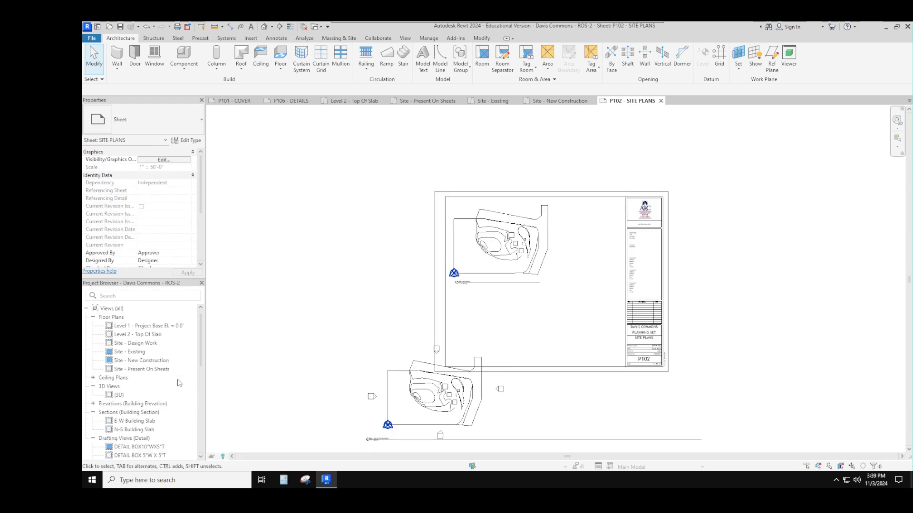
double_click(152, 361)
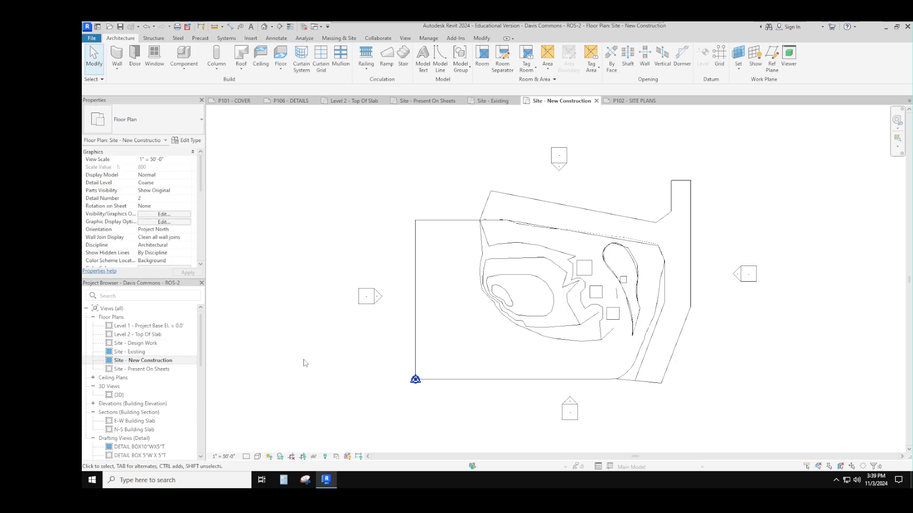
scroll(305, 364, "down", 3)
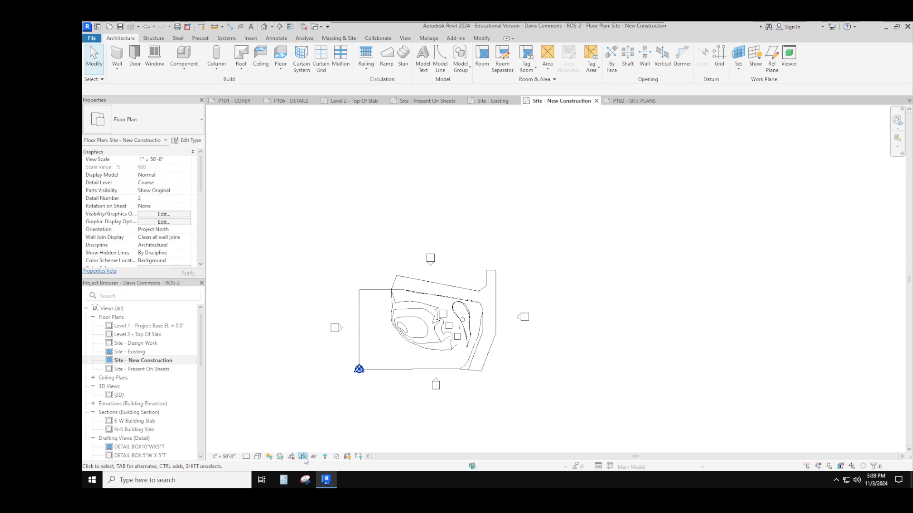
left_click(302, 457)
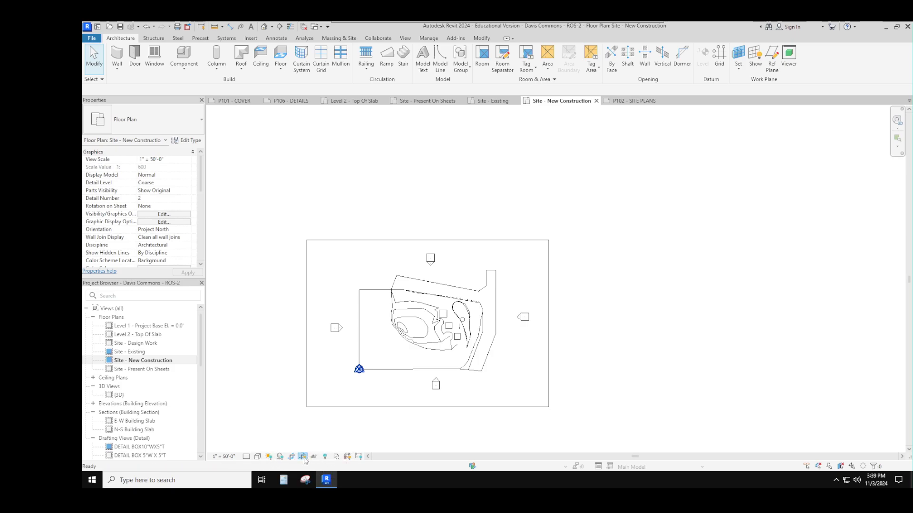
Tighten all four sides of the crop region around the site boundary, excluding the elevation markers, and hide the crop region.
left_click(307, 390)
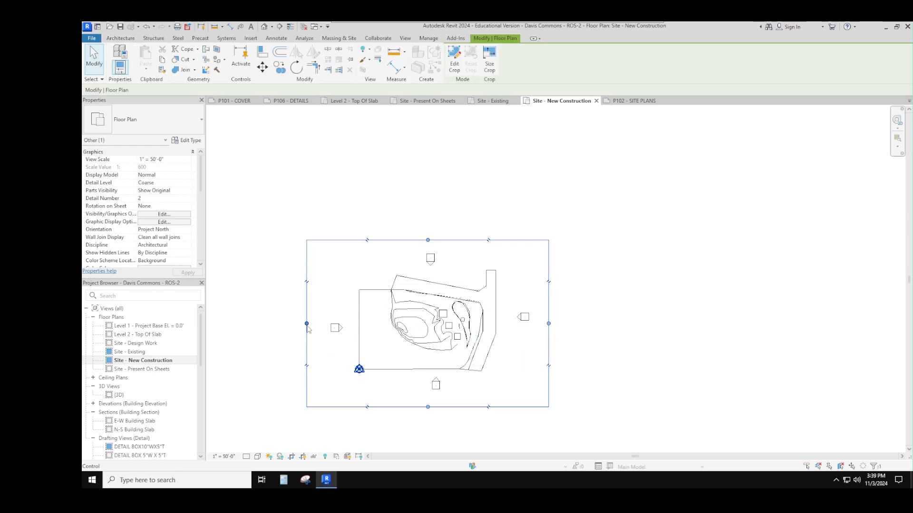
left_click_drag(308, 328, 349, 327)
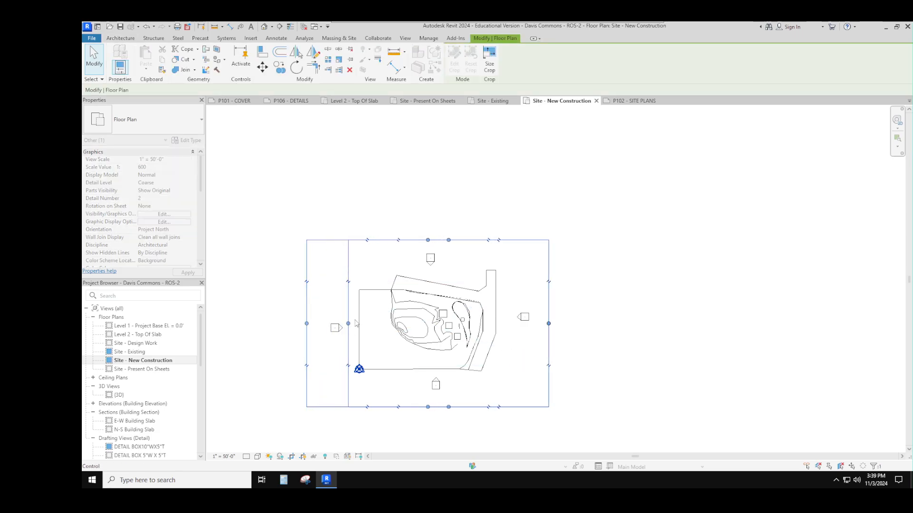
left_click_drag(448, 240, 447, 268)
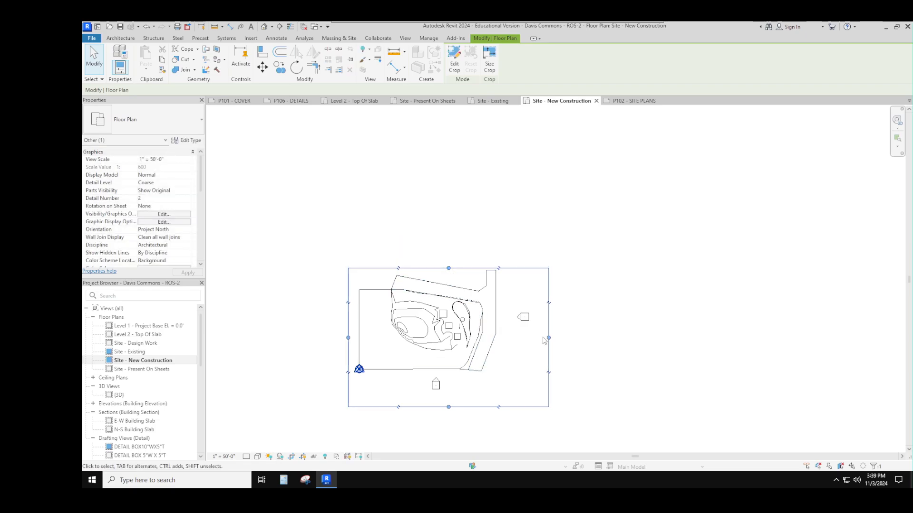
left_click_drag(548, 337, 504, 338)
left_click_drag(426, 408, 431, 376)
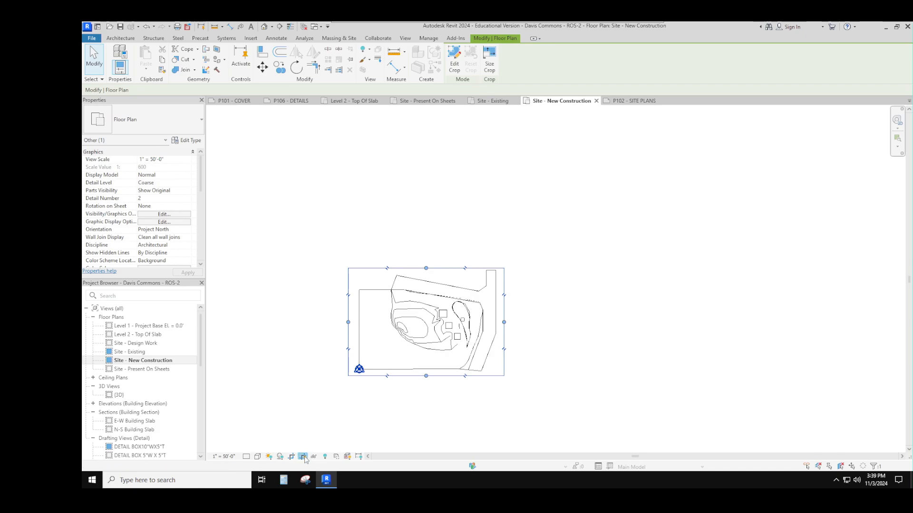
left_click(308, 415)
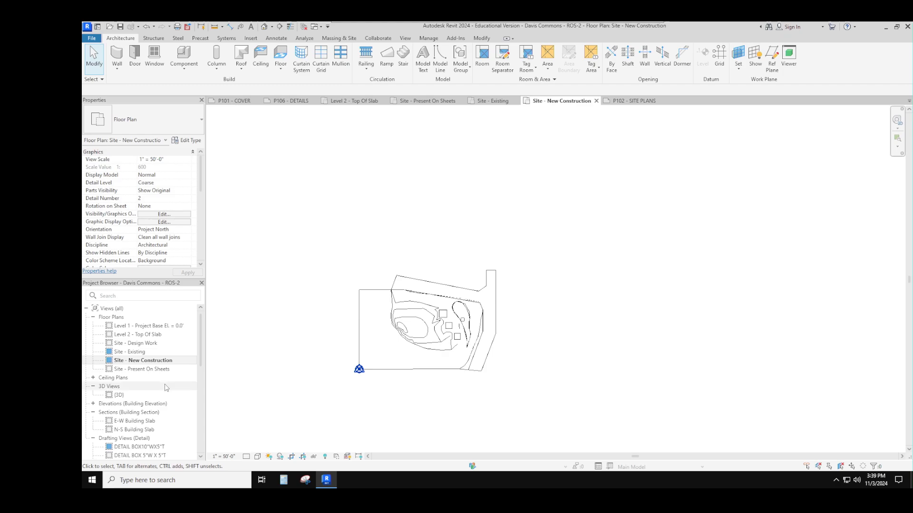
Return to the P102 - SITE PLANS sheet and move the Site - New Construction viewport inside the border, diagonally below right of Site - Existing.
scroll(145, 413, "down", 10)
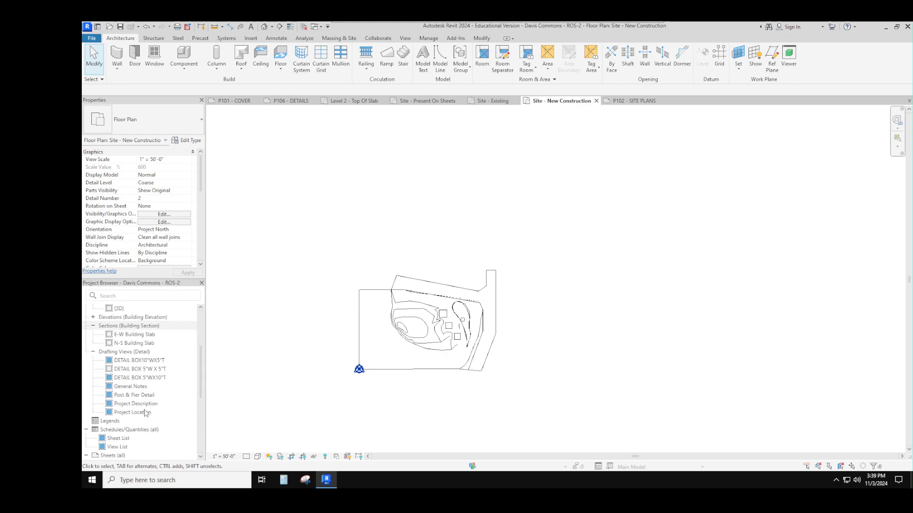
scroll(145, 413, "down", 2)
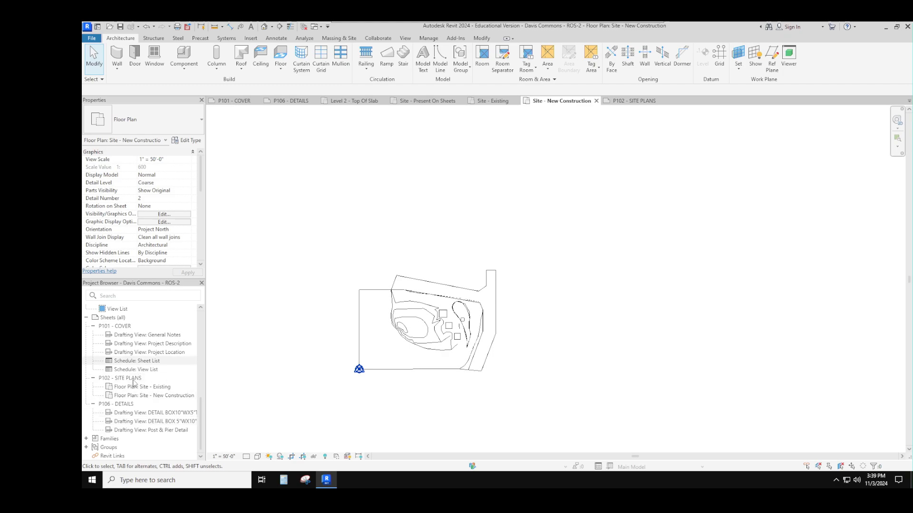
double_click(125, 378)
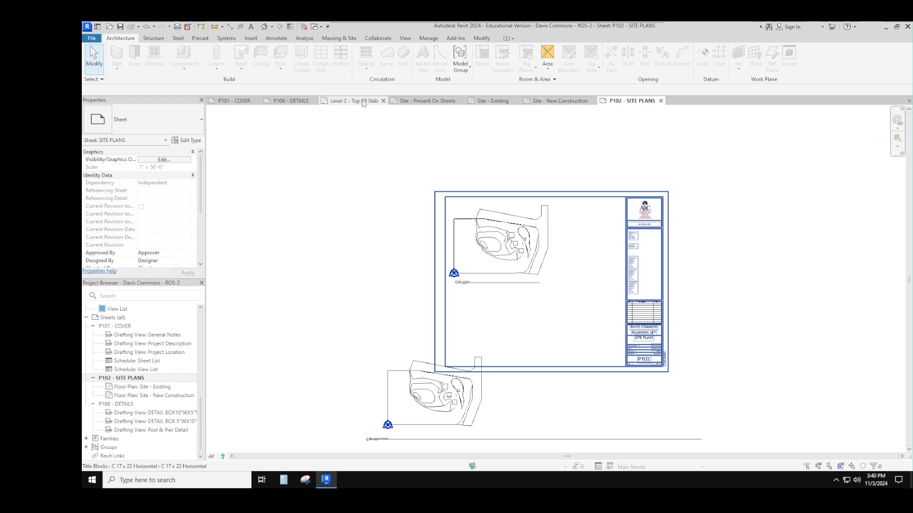
left_click(130, 378)
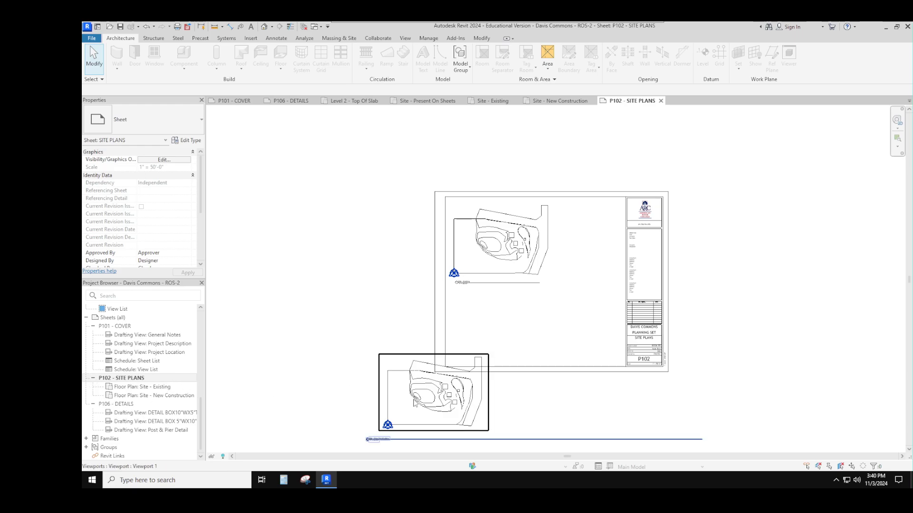
left_click_drag(431, 391, 546, 334)
left_click(695, 409)
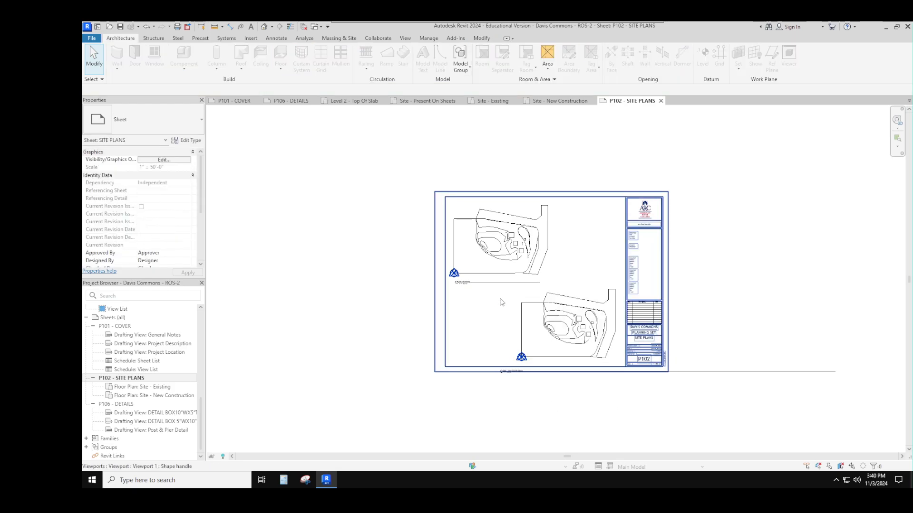
Shift the Site - Existing and Site - New Construction viewports slightly upward on the sheet.
left_click(518, 267)
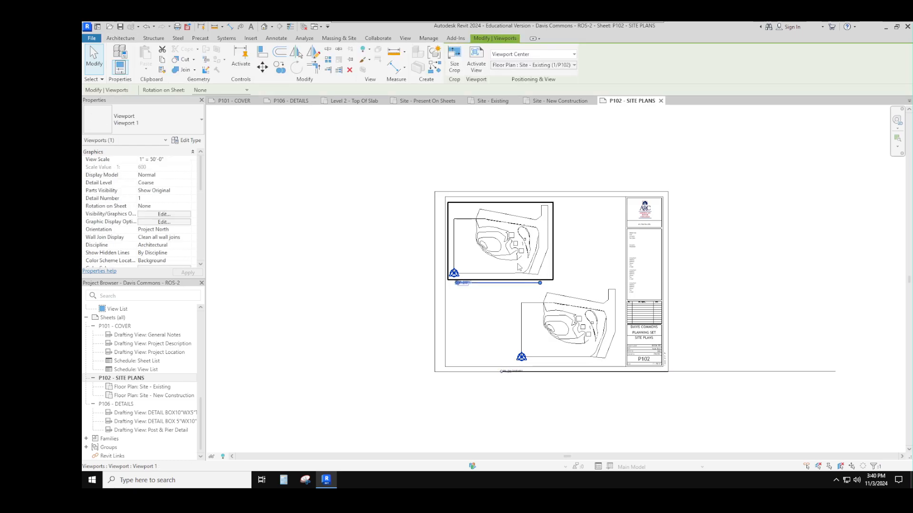
left_click_drag(518, 267, 517, 264)
left_click(377, 300)
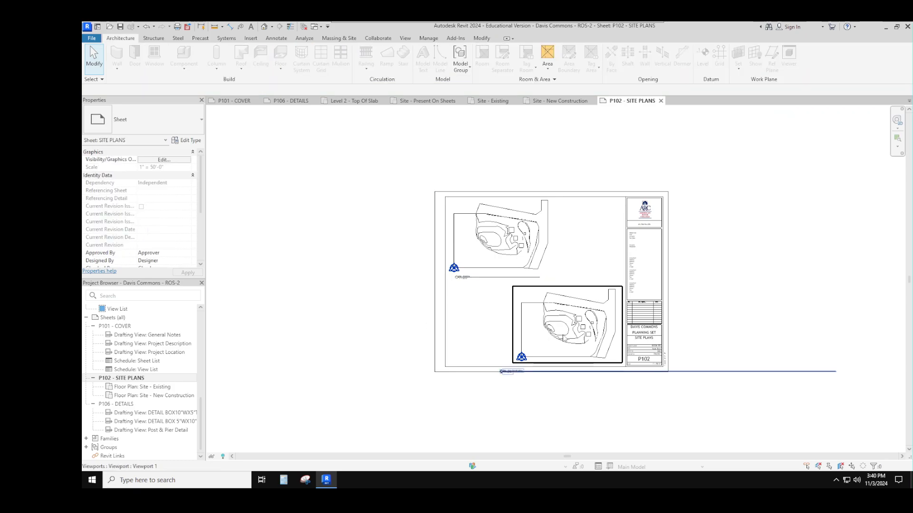
left_click(565, 340)
left_click_drag(565, 339, 565, 334)
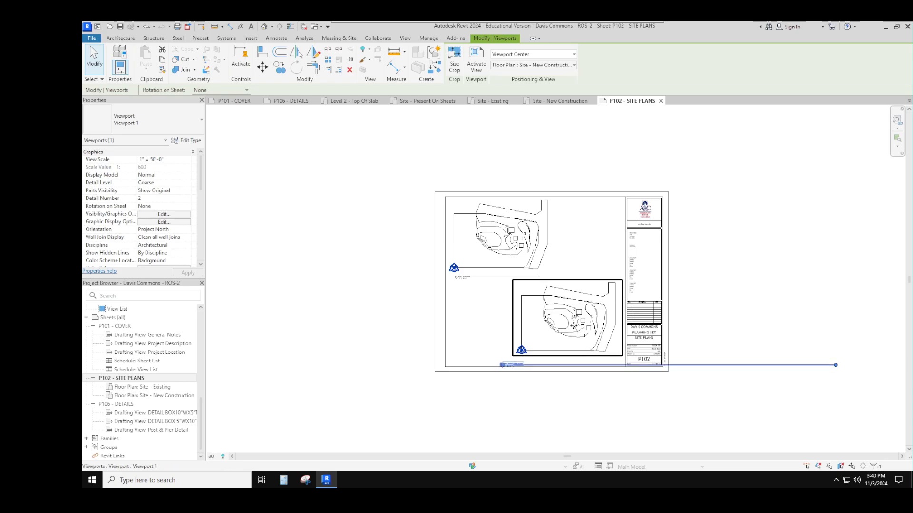
left_click(782, 293)
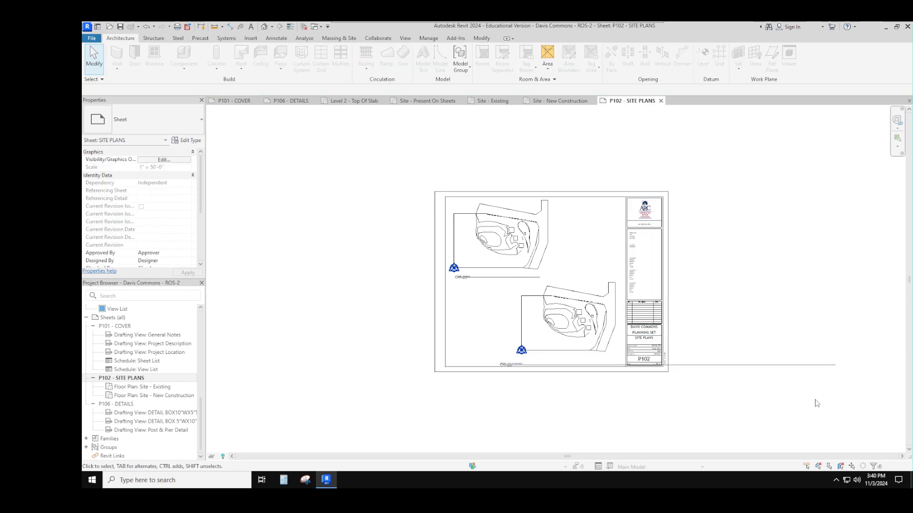
Shorten the Site - New Construction title line so it ends inside the sheet border, near the plan's right edge.
left_click(836, 366)
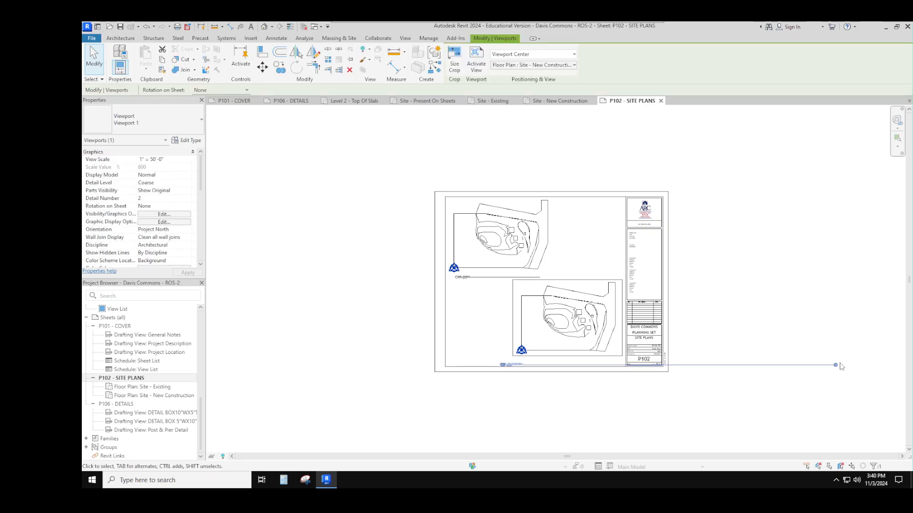
left_click_drag(640, 365, 597, 366)
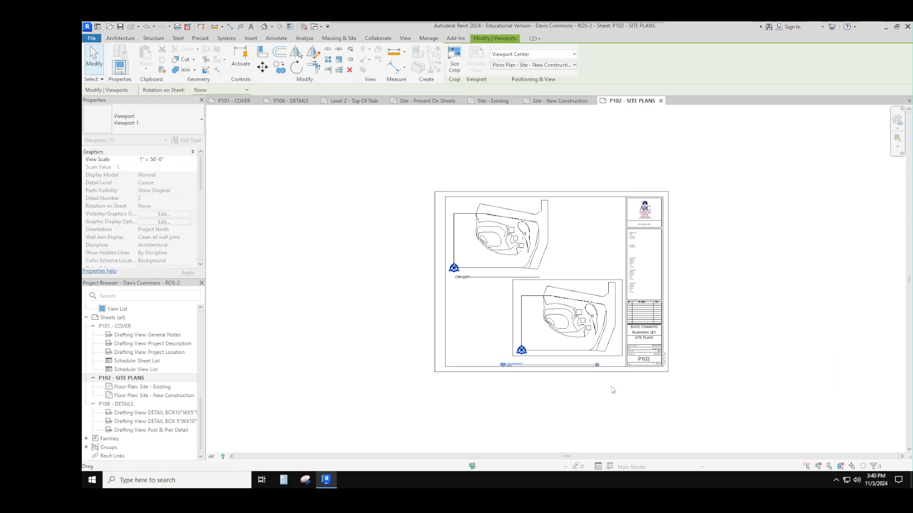
left_click(602, 431)
Move the Site - New Construction view title right and up so it sits directly beneath its plan.
left_click(524, 366)
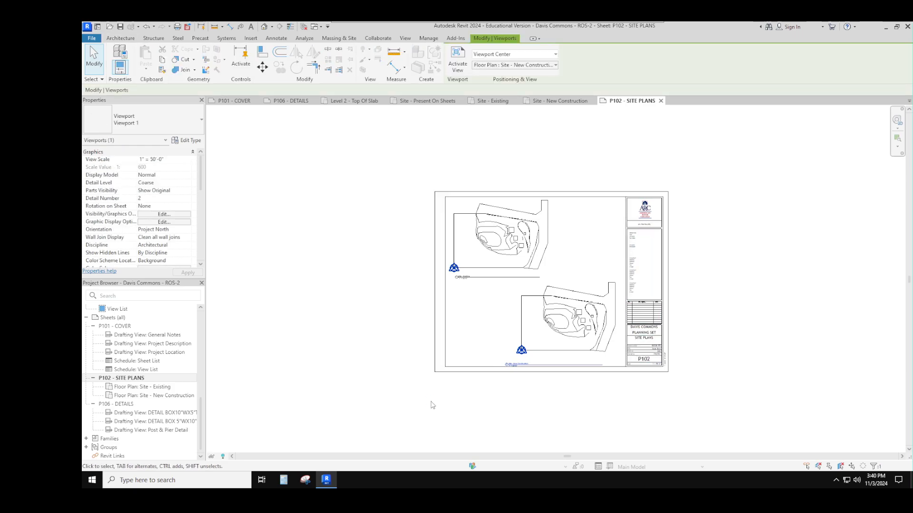
key("Right")
key("Right")
key("Right")
key("Right")
key("Up")
key("Up")
key("Up")
key("Up")
left_click(761, 379)
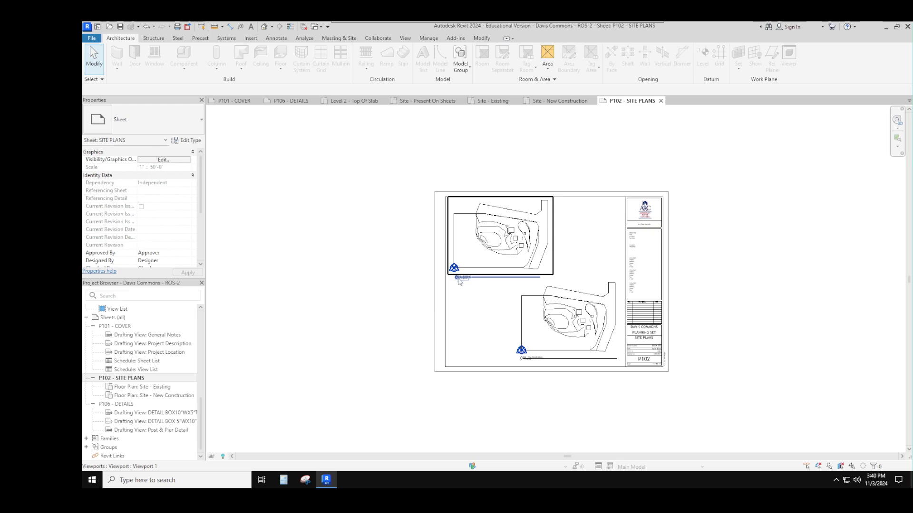
Examine the view titles and scales of both site plans and the overall layout of the sheet.
scroll(460, 280, "up", 5)
scroll(463, 282, "down", 5)
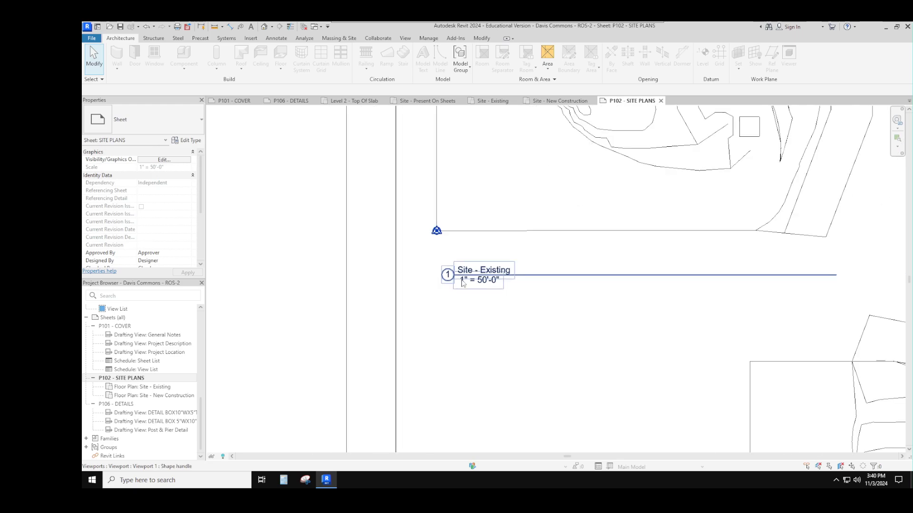
scroll(624, 418, "up", 4)
scroll(618, 420, "up", 2)
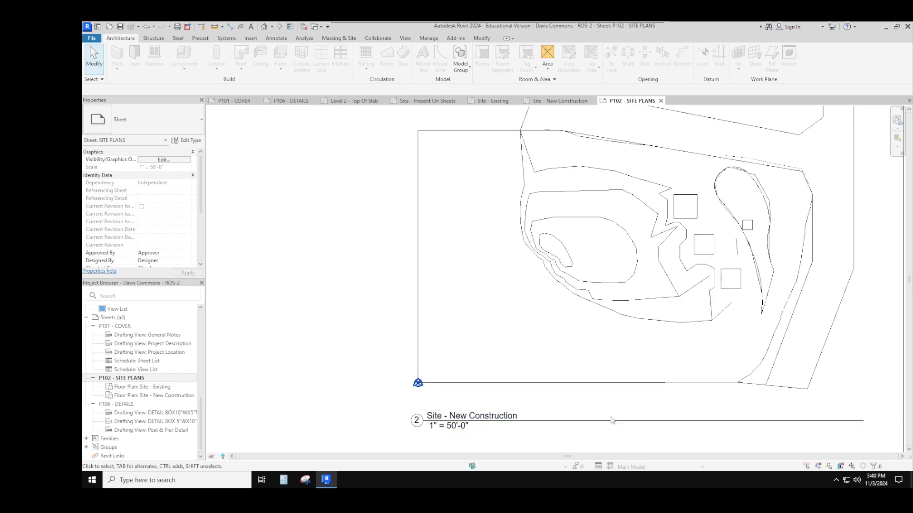
scroll(612, 417, "down", 5)
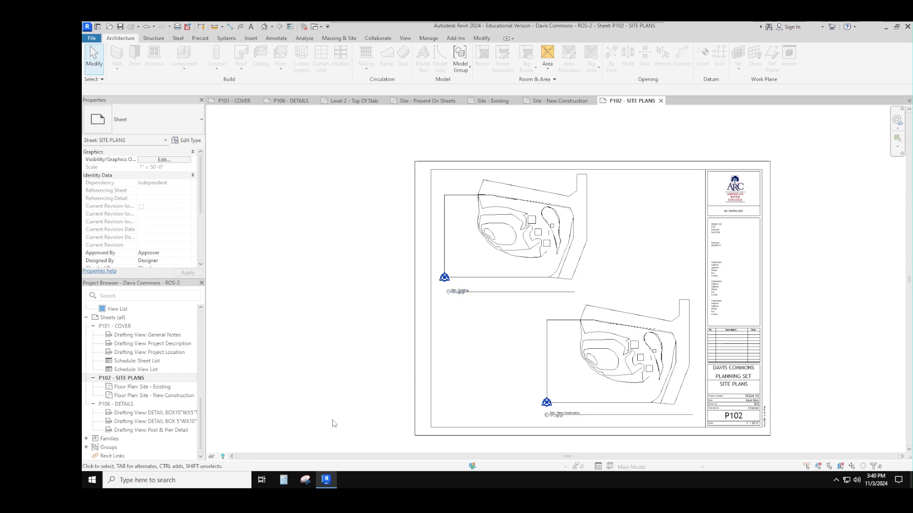
mouse_move(326, 480)
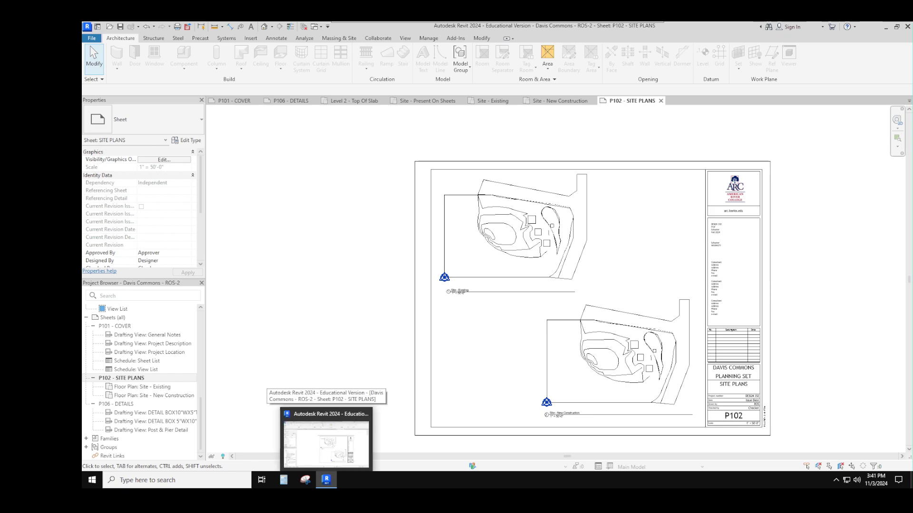